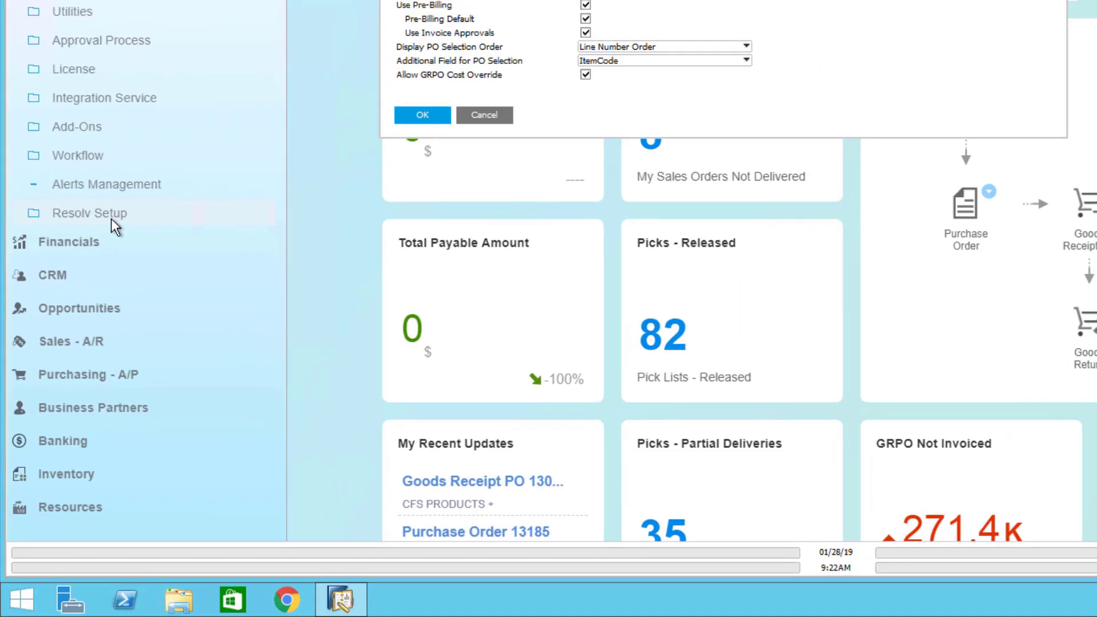
Review the Container Management configuration options, including Copy Broker ID, and close them without saving.
{"action": "left_click", "coordinate": [73, 357]}
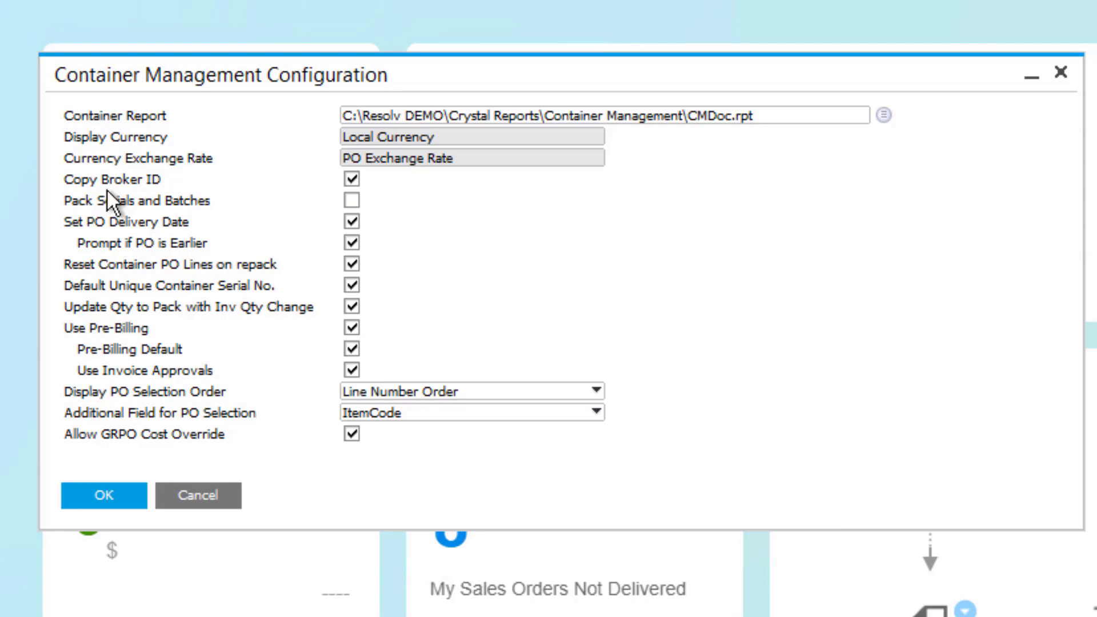
{"action": "left_click", "coordinate": [351, 182]}
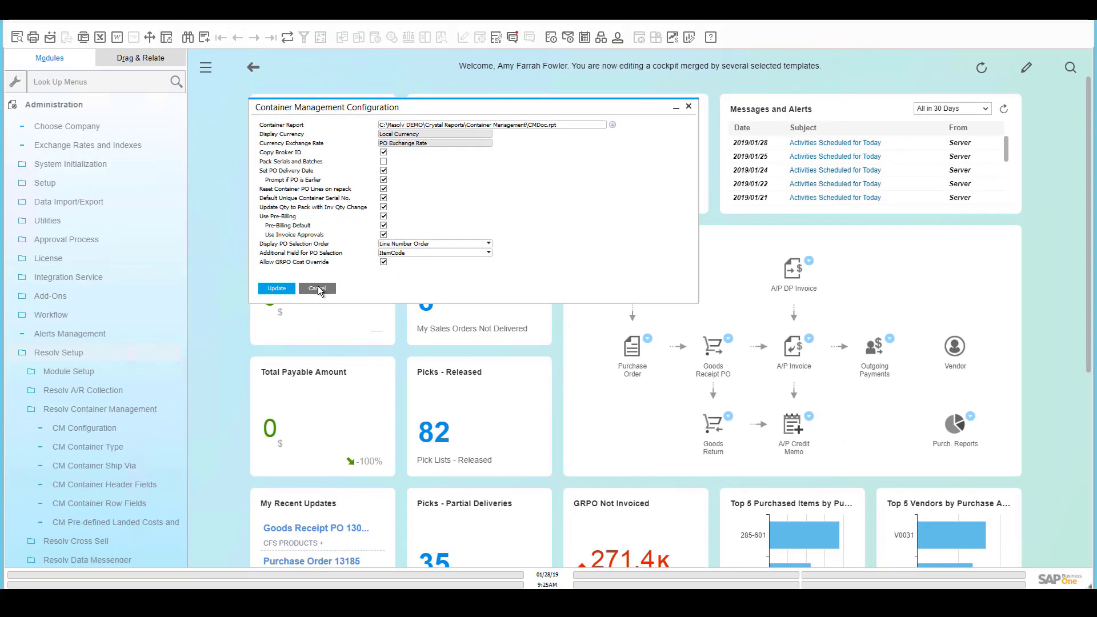
{"action": "left_click", "coordinate": [317, 288]}
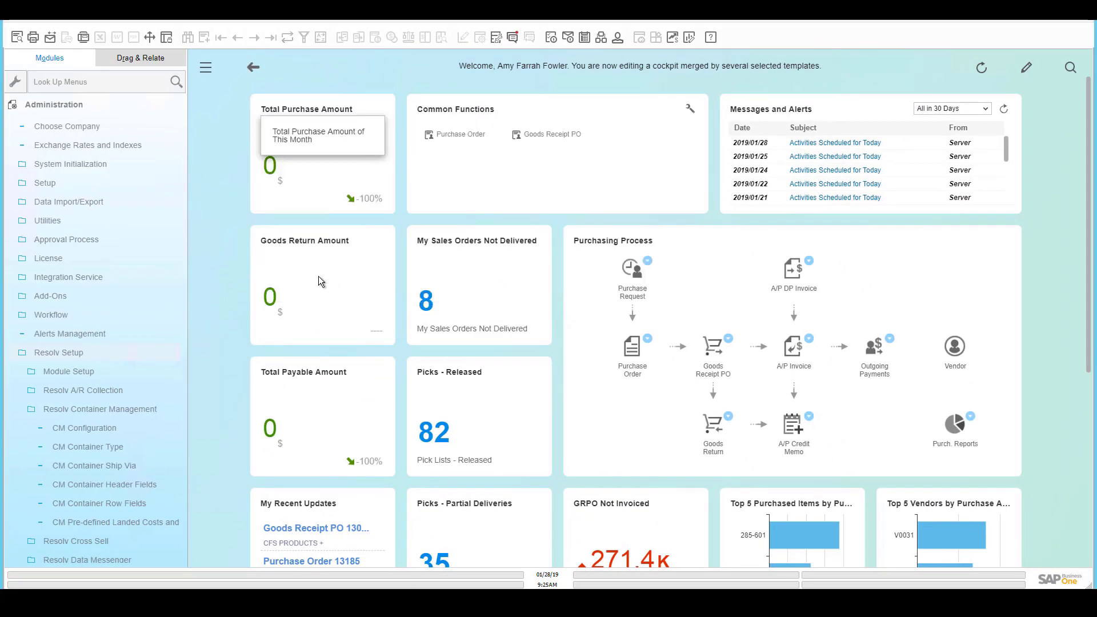
Open the container type setup, browse to the 45' High Cube Container record and review its dimensions, volume and weight restriction.
{"action": "left_click", "coordinate": [82, 449]}
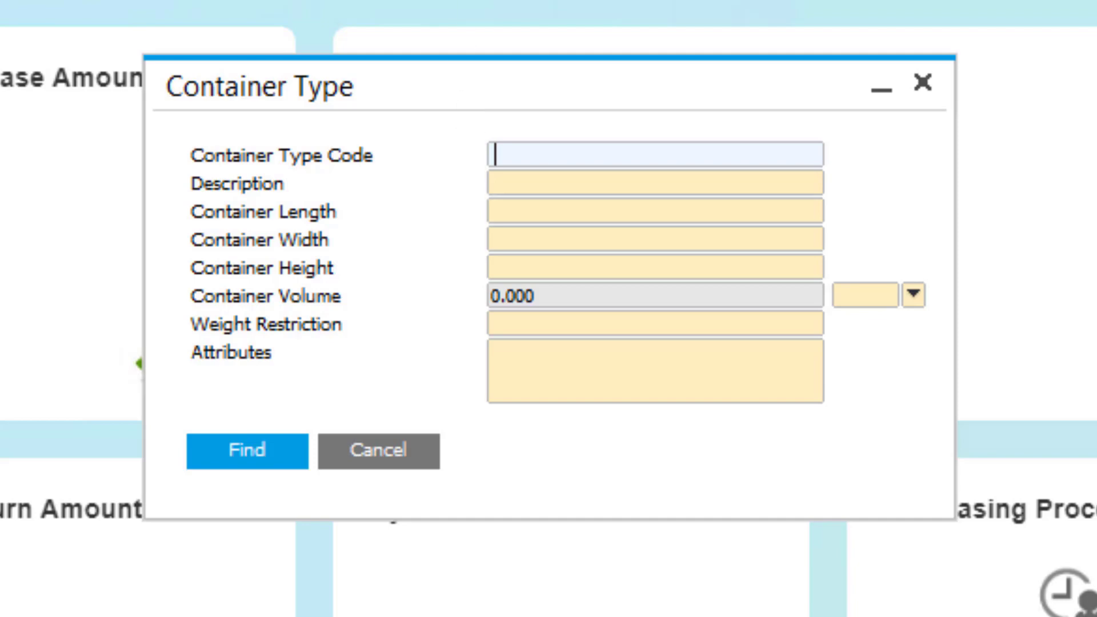
{"action": "key", "text": "ctrl+Right"}
{"action": "left_click_drag", "start_coordinate": [491, 85], "coordinate": [404, 84]}
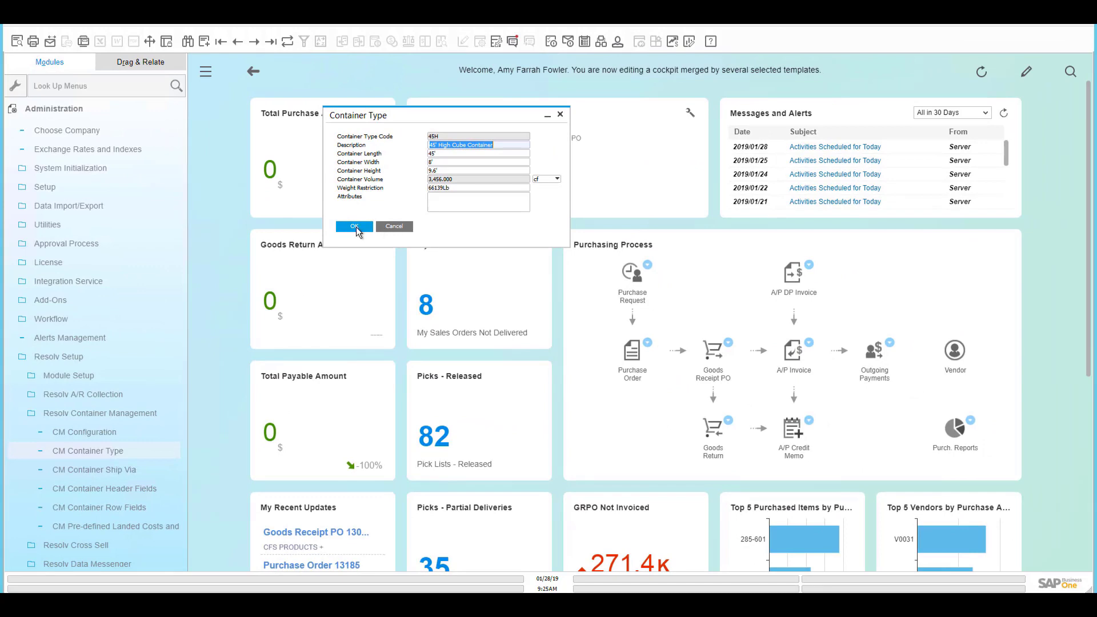
{"action": "left_click", "coordinate": [168, 446]}
Review the Pacific and Atlantic sea freight records in the container Ship Via setup, then close it.
{"action": "left_click", "coordinate": [102, 472]}
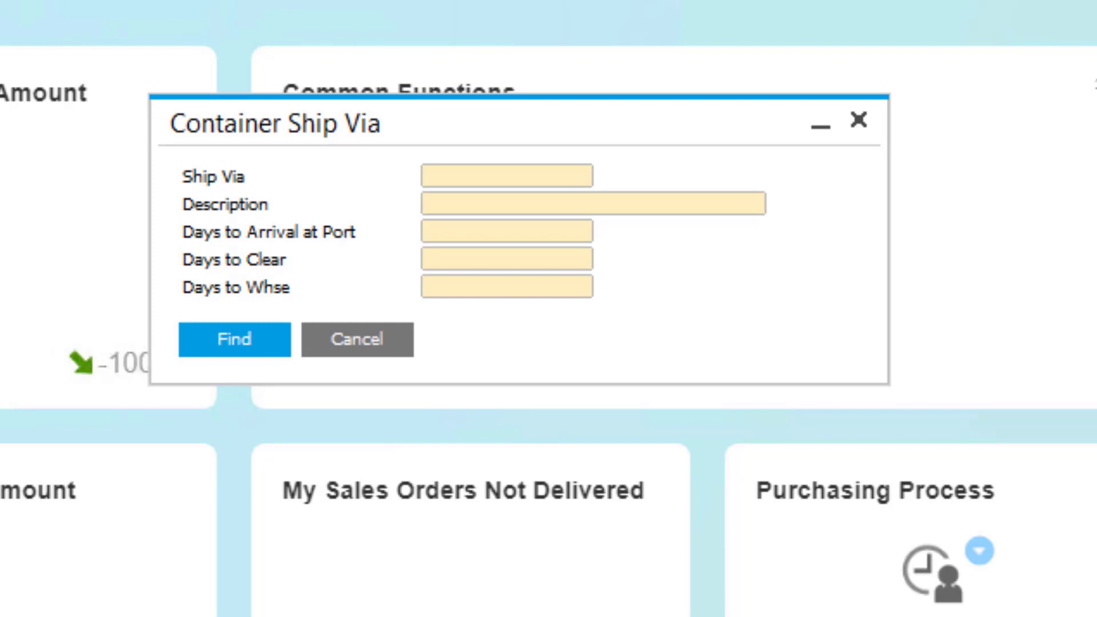
{"action": "key", "text": "Return"}
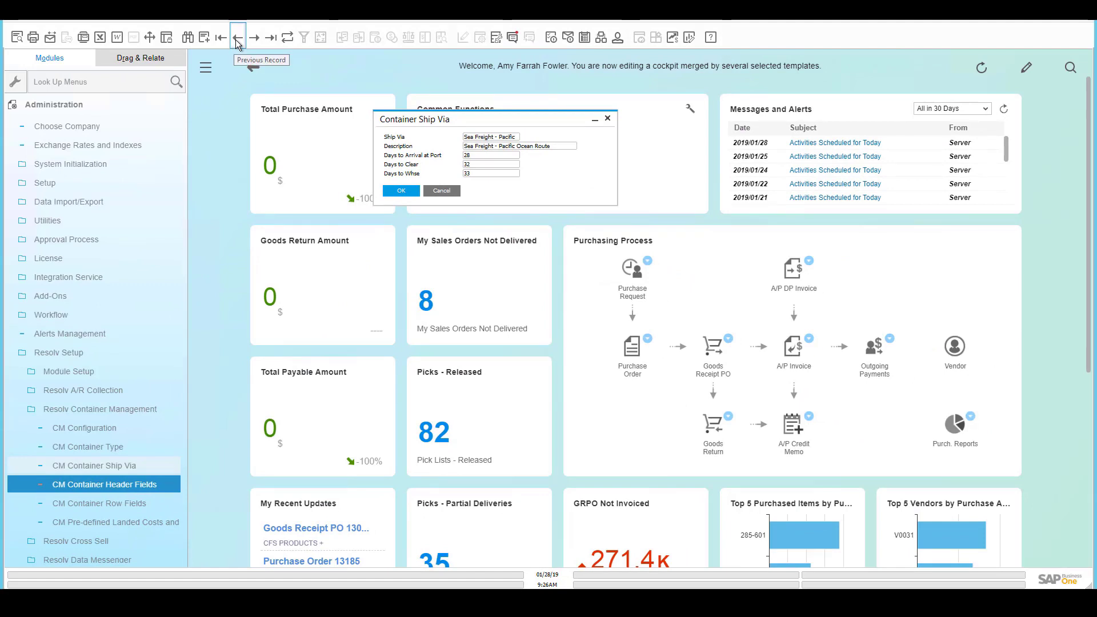
{"action": "left_click", "coordinate": [237, 40]}
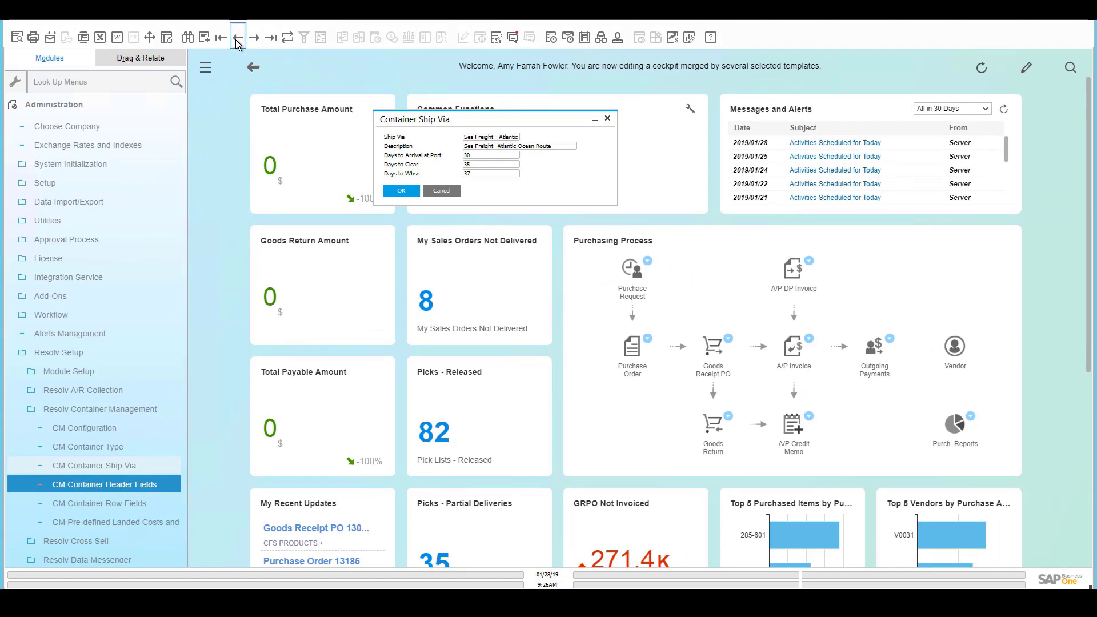
{"action": "key", "text": "Return"}
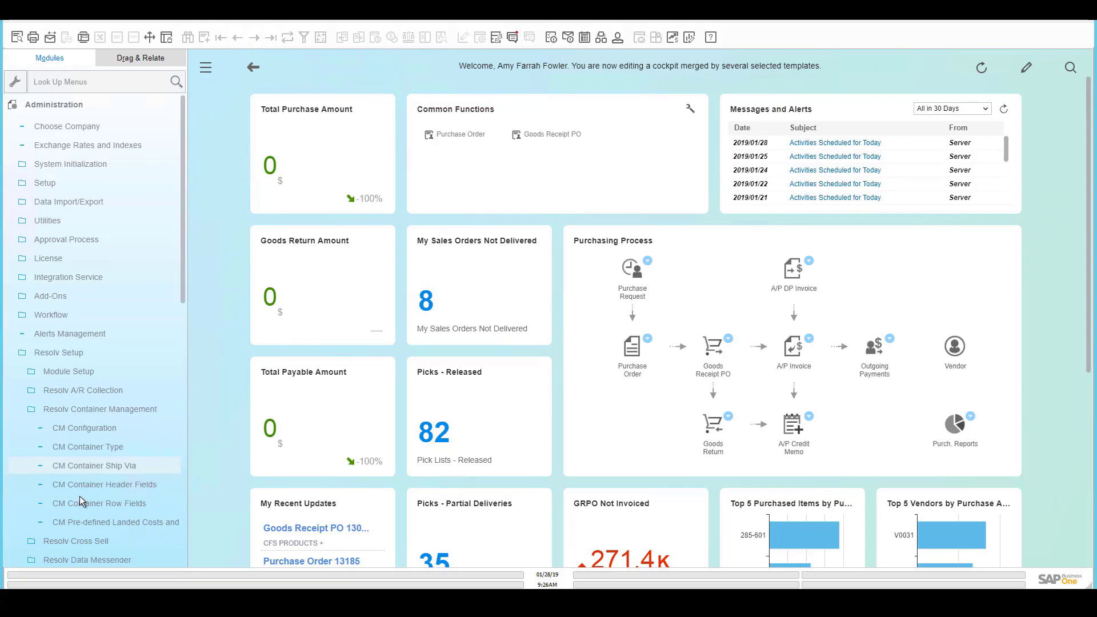
Look over the container row fields and pre-defined landed costs entries in the Resolv Container Management setup.
{"action": "left_click", "coordinate": [85, 503]}
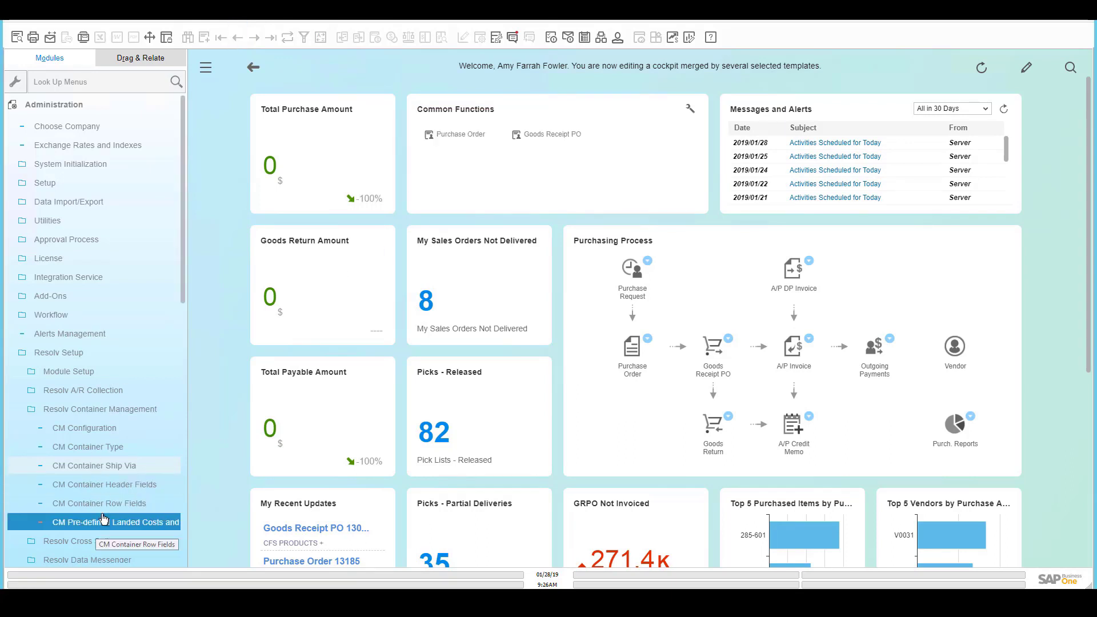
{"action": "left_click", "coordinate": [106, 524]}
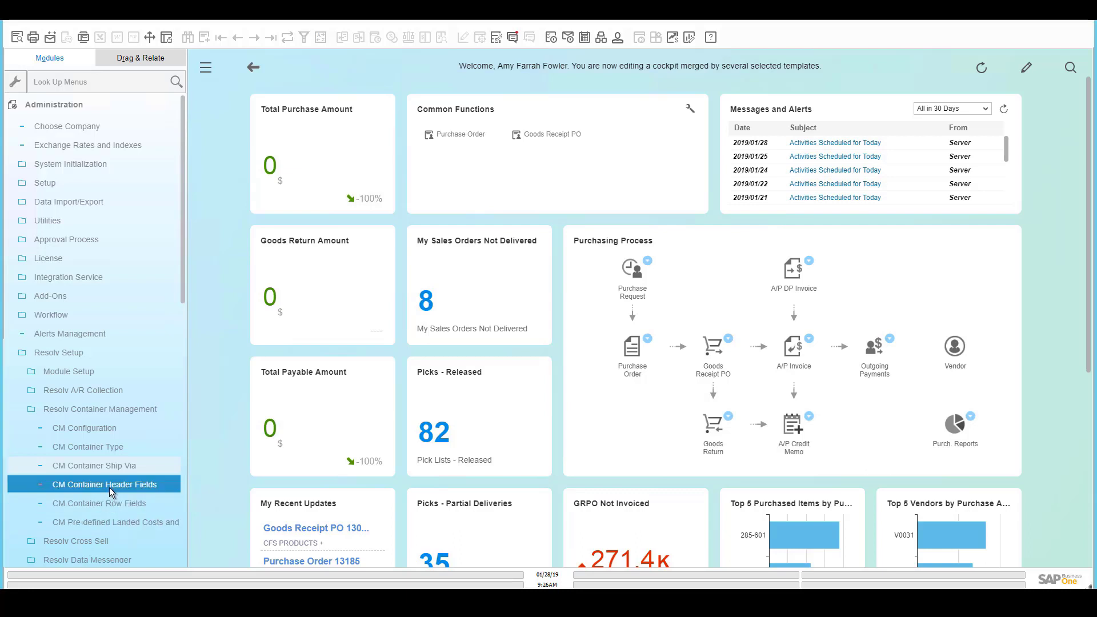
{"action": "left_click", "coordinate": [111, 508]}
{"action": "left_click", "coordinate": [97, 524]}
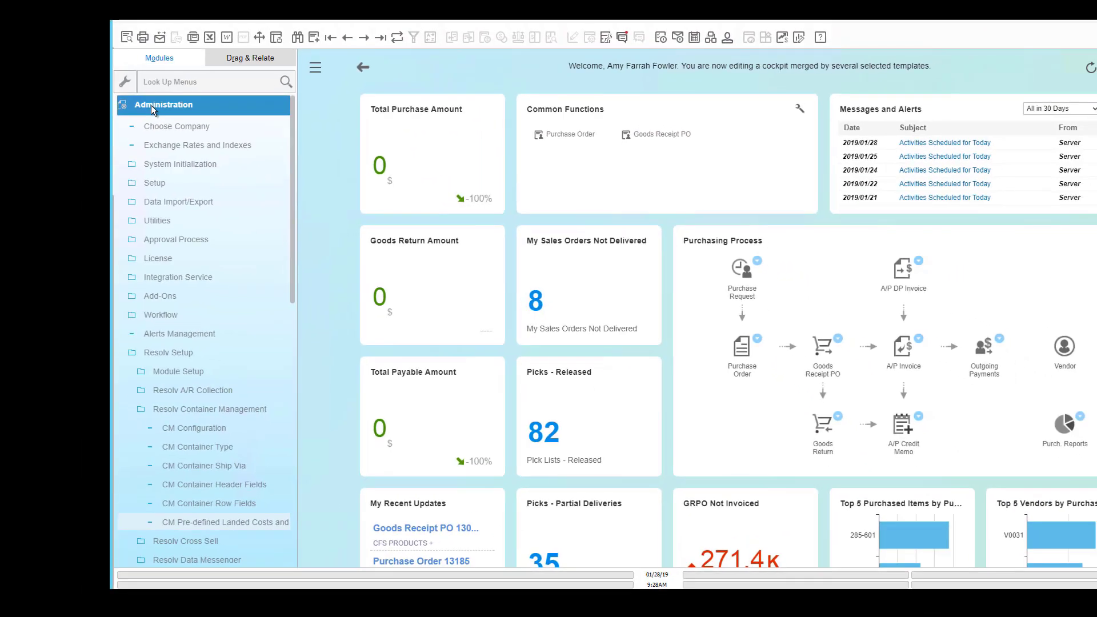
Leave the administration setup and open Entry Processing in the Resolv Container Management module.
{"action": "left_click", "coordinate": [153, 106]}
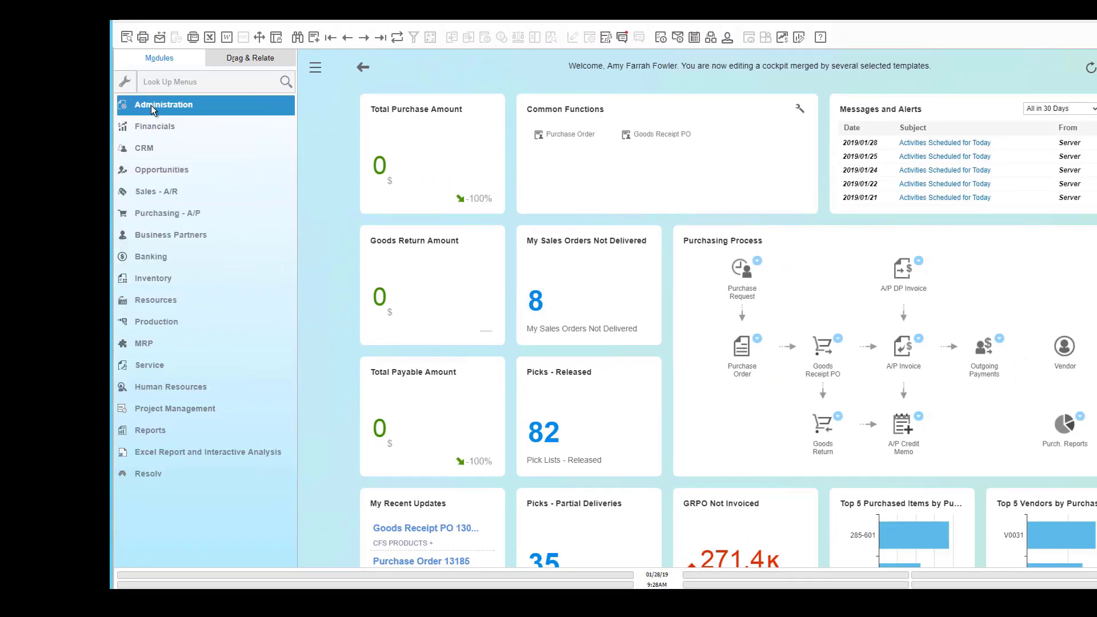
{"action": "left_click", "coordinate": [154, 476]}
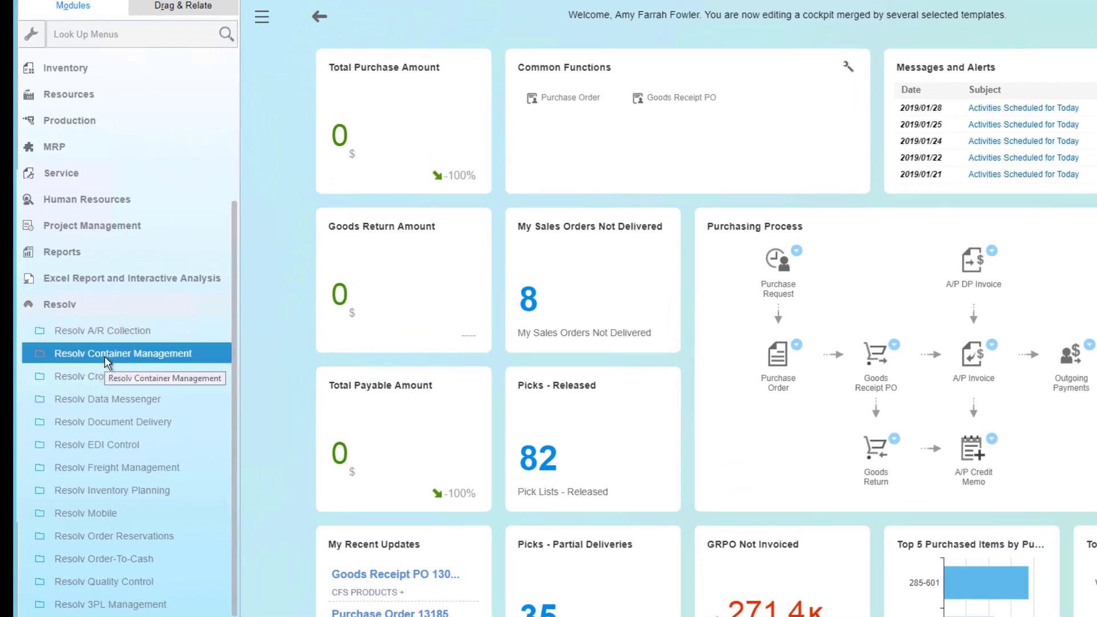
{"action": "left_click", "coordinate": [105, 355]}
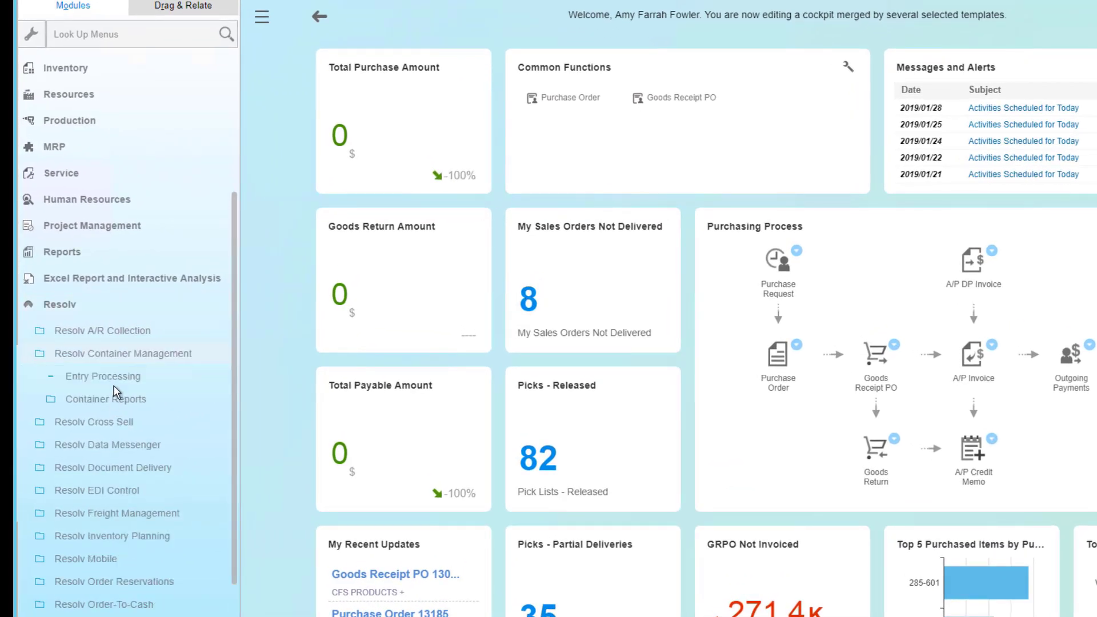
{"action": "left_click", "coordinate": [114, 372]}
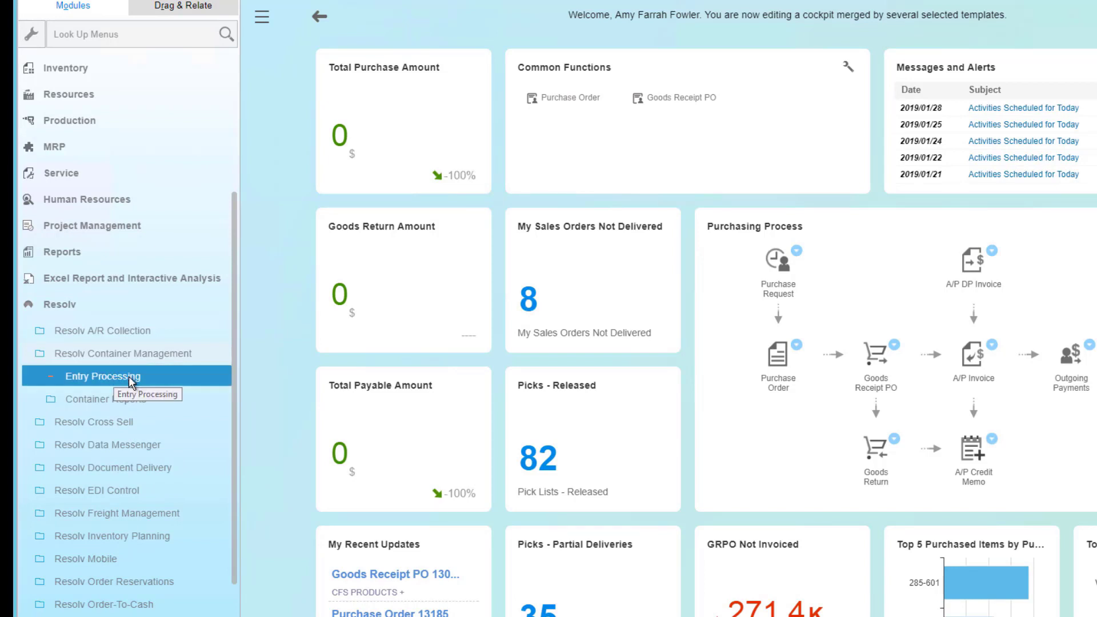
{"action": "left_click", "coordinate": [102, 406]}
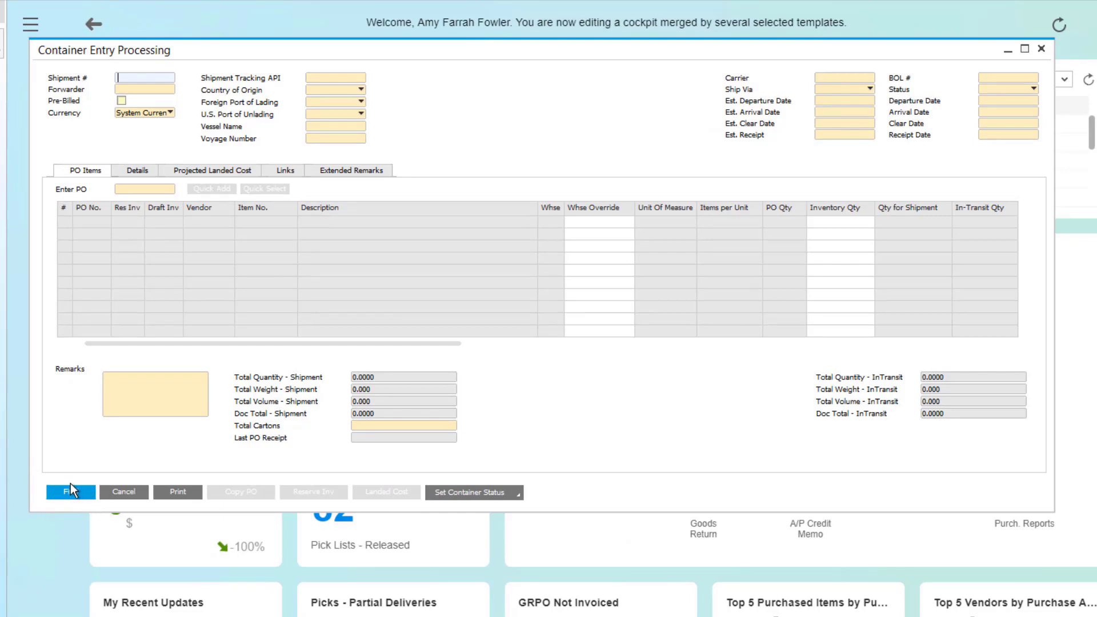
Start a new container entry, view the vendor list for copying a purchase order, and cancel the selection.
{"action": "key", "text": "ctrl+a"}
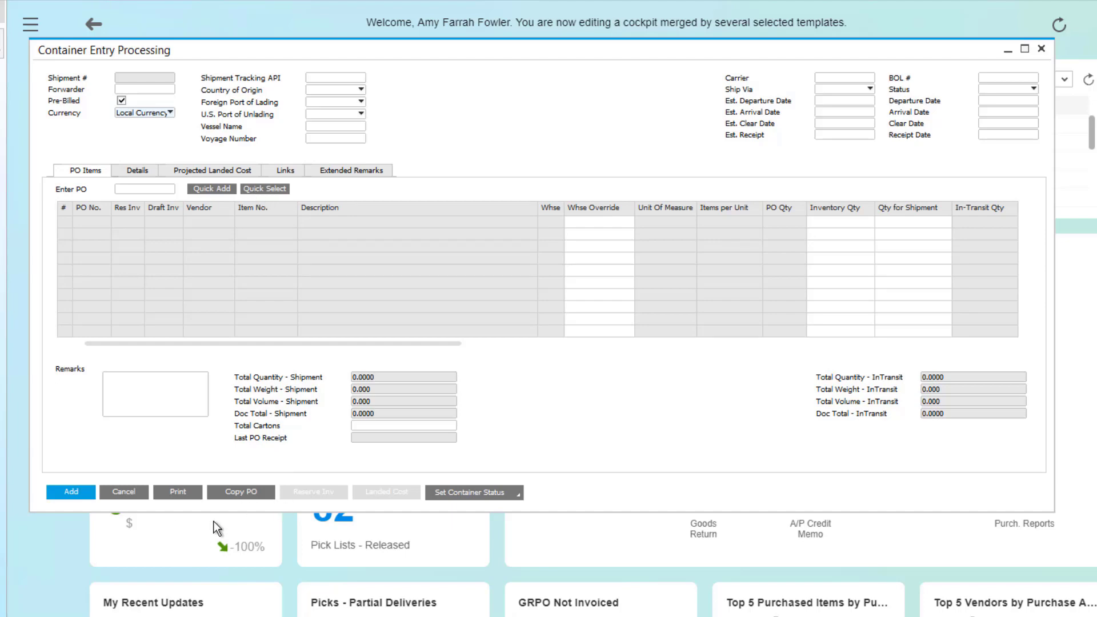
{"action": "left_click", "coordinate": [251, 492]}
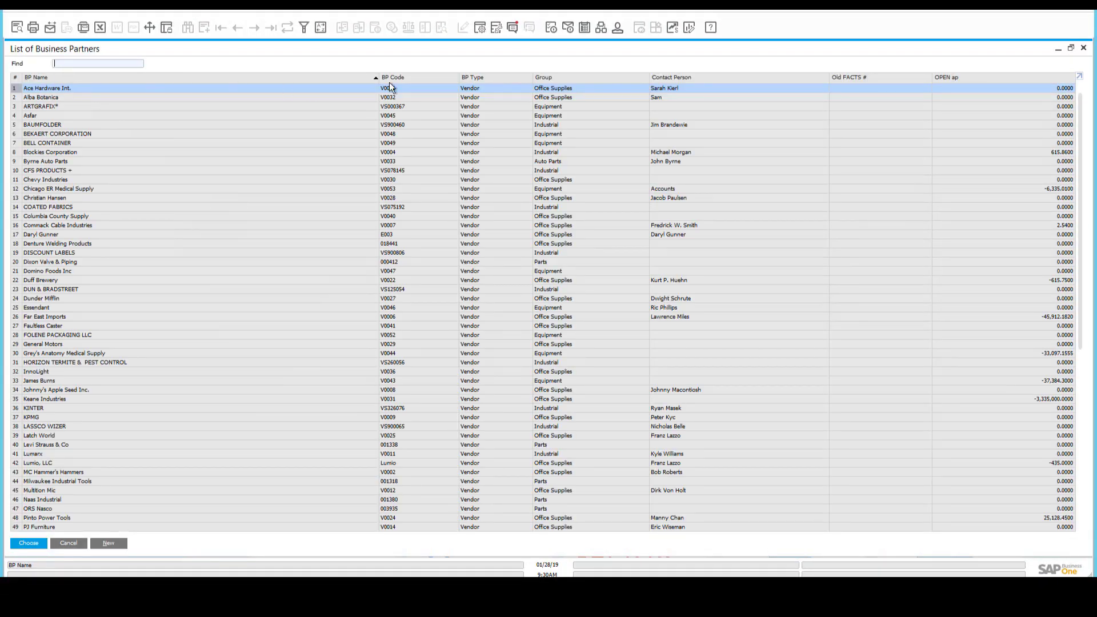
{"action": "left_click", "coordinate": [67, 543]}
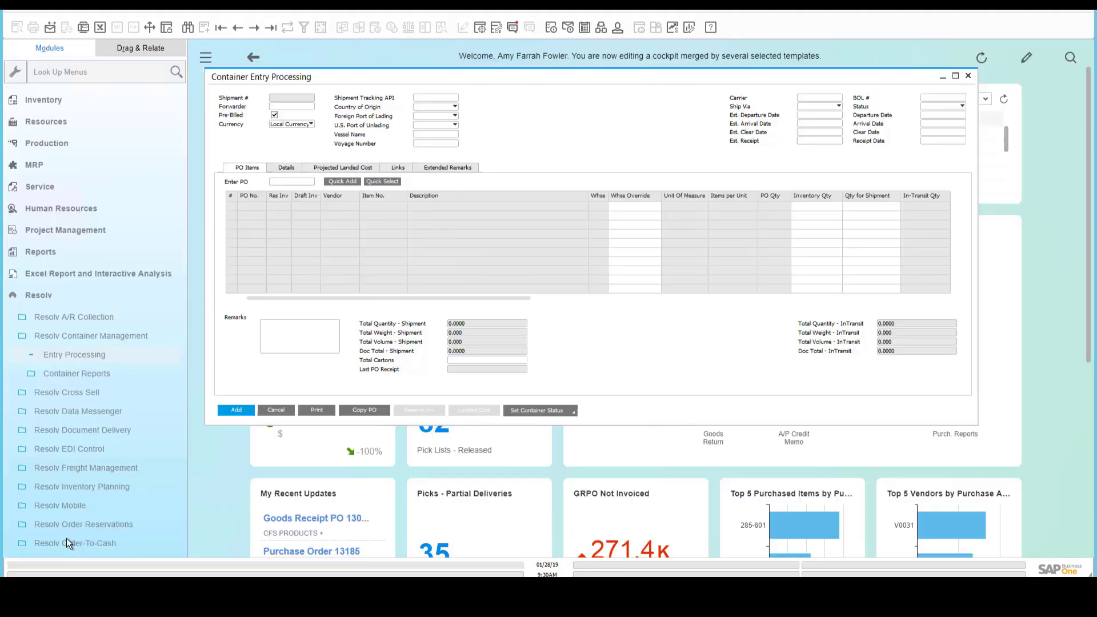
Enter the purchase order number and quick-add all of its item lines to the shipment.
{"action": "left_click", "coordinate": [286, 181]}
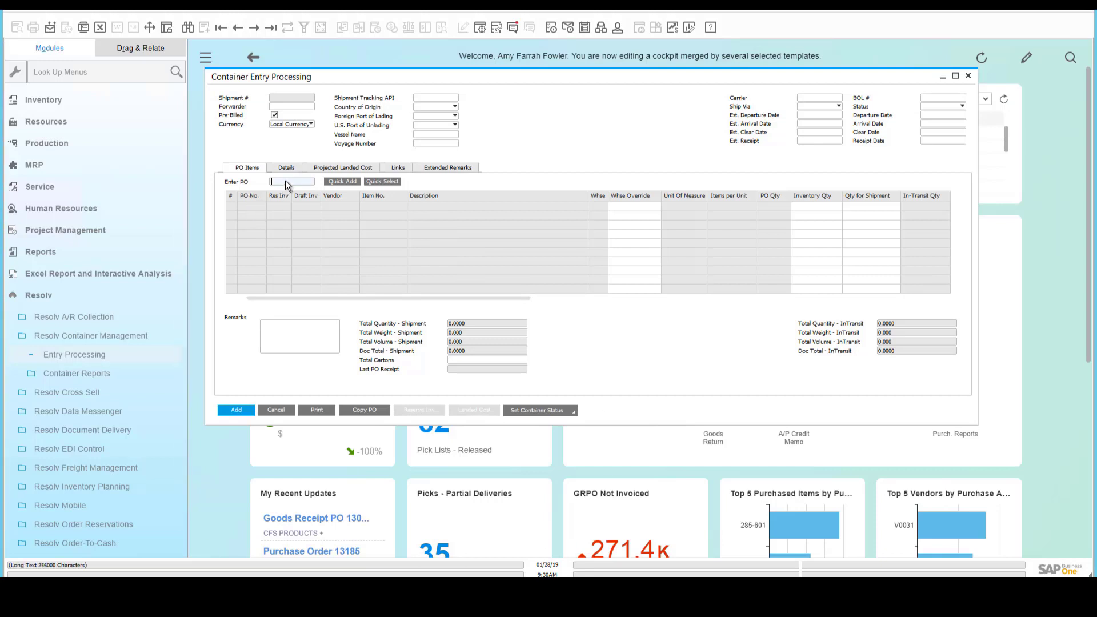
{"action": "type", "text": "13165"}
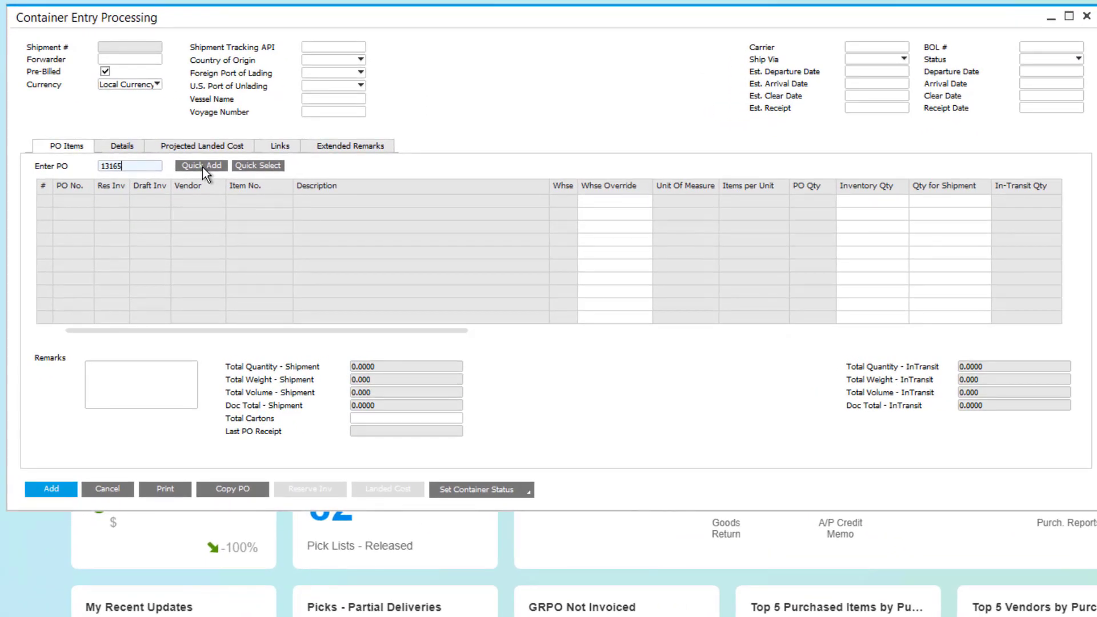
{"action": "left_click", "coordinate": [203, 166]}
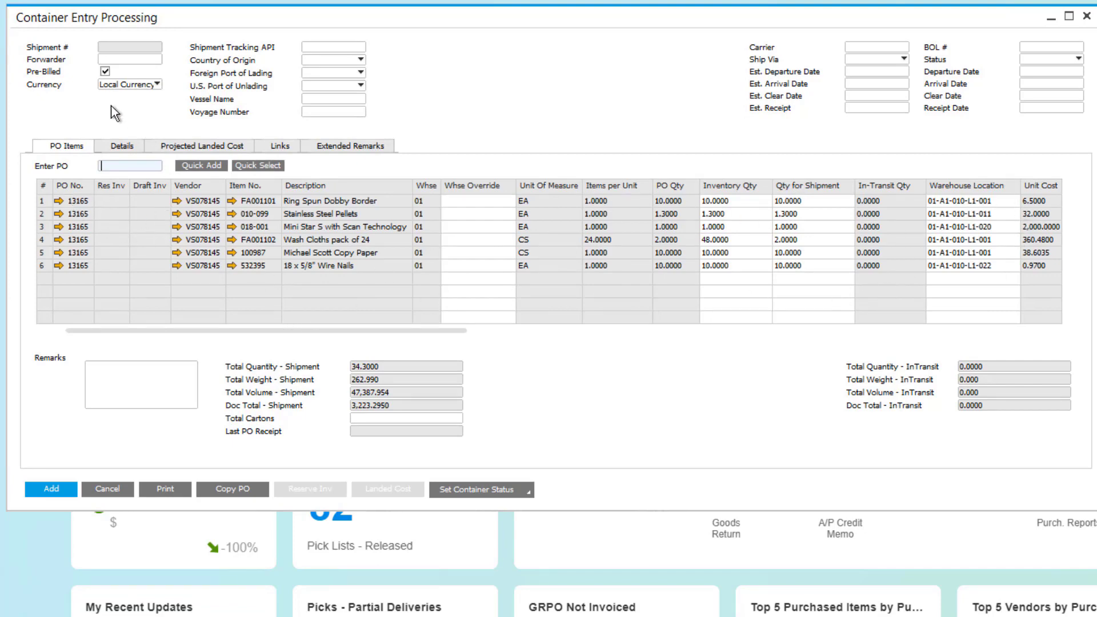
Check the item view in the shipment's details, then return to the purchase order items.
{"action": "left_click", "coordinate": [121, 147]}
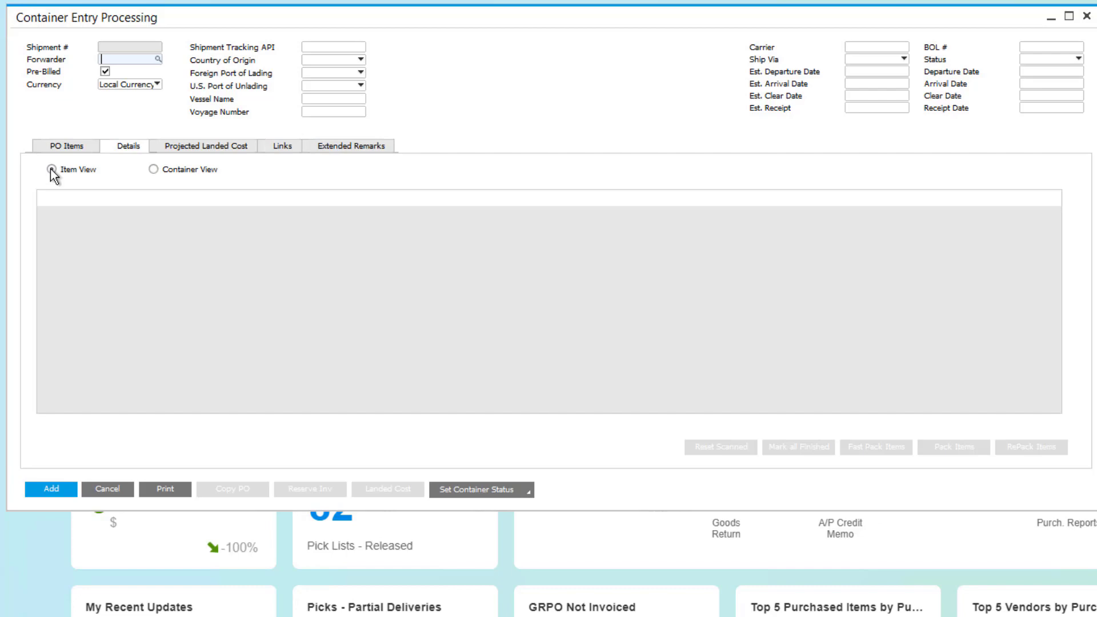
{"action": "left_click", "coordinate": [53, 168]}
{"action": "left_click", "coordinate": [71, 147]}
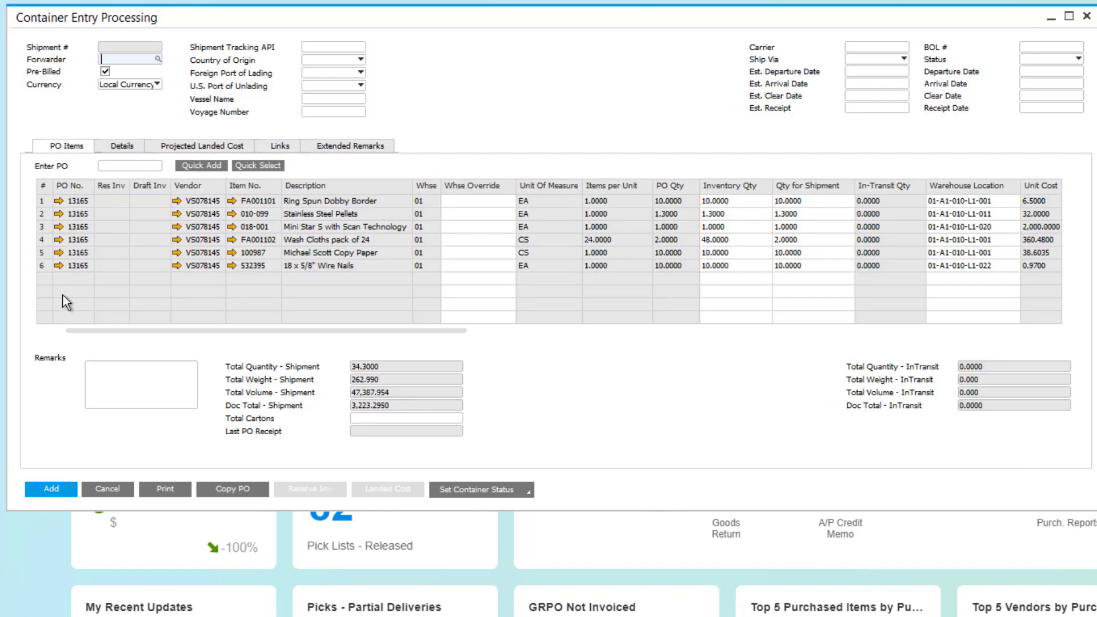
Set the shipment's status to Planned and add the new container entry.
{"action": "left_click", "coordinate": [1079, 60]}
{"action": "left_click", "coordinate": [1084, 84]}
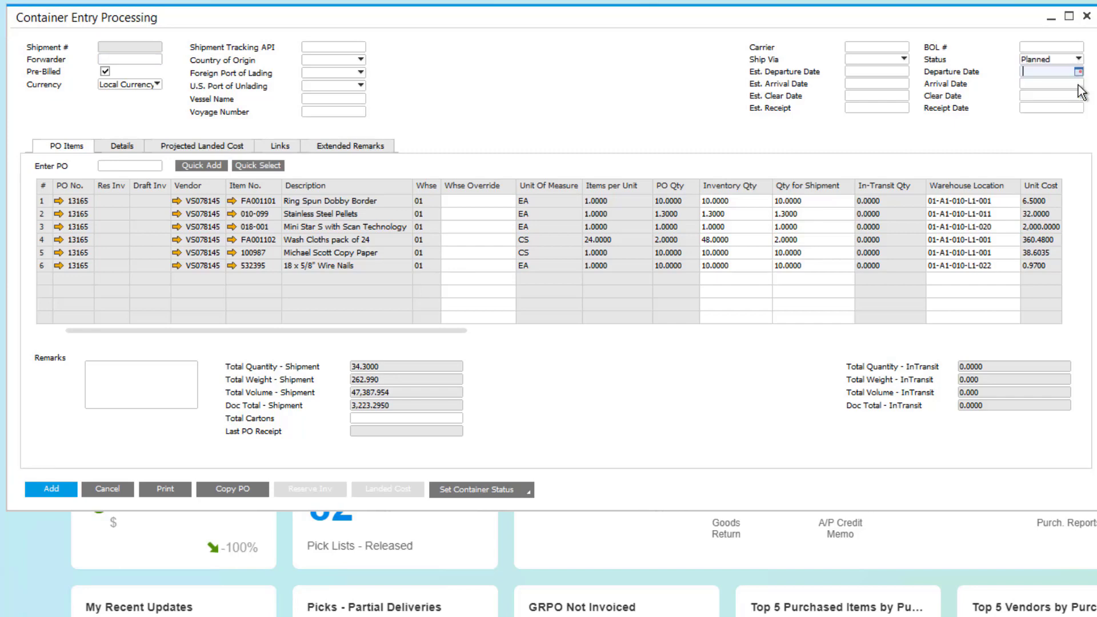
{"action": "left_click", "coordinate": [41, 490]}
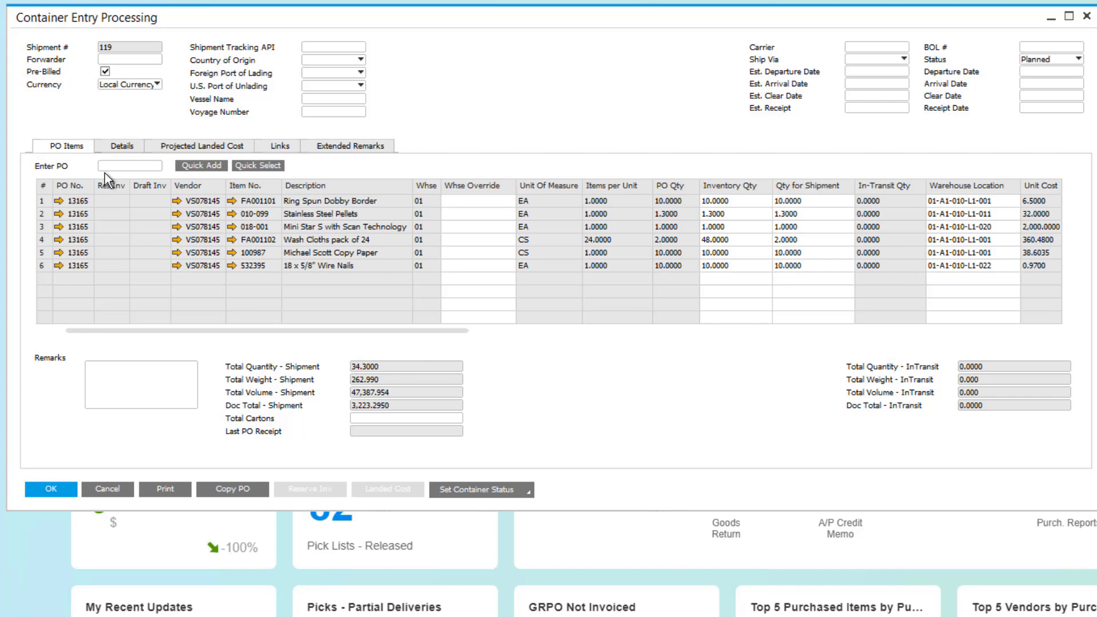
Start packing items from the shipment's details and select every item line, from Ring Spun Dobby Border through 18 x 5/8" Wire Nails.
{"action": "left_click", "coordinate": [128, 150]}
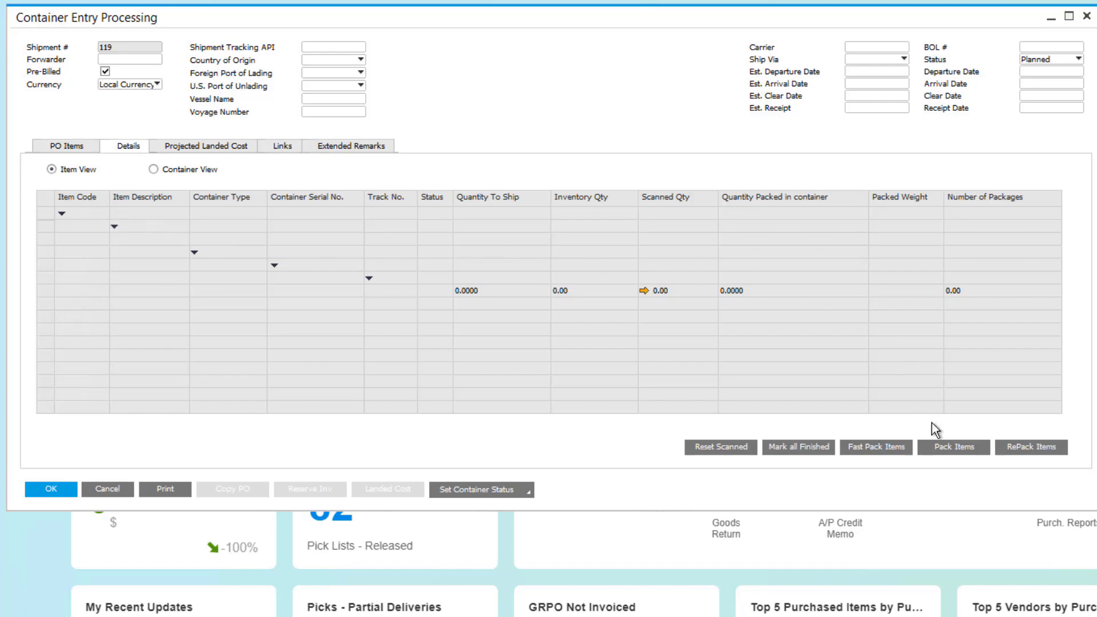
{"action": "left_click", "coordinate": [959, 448]}
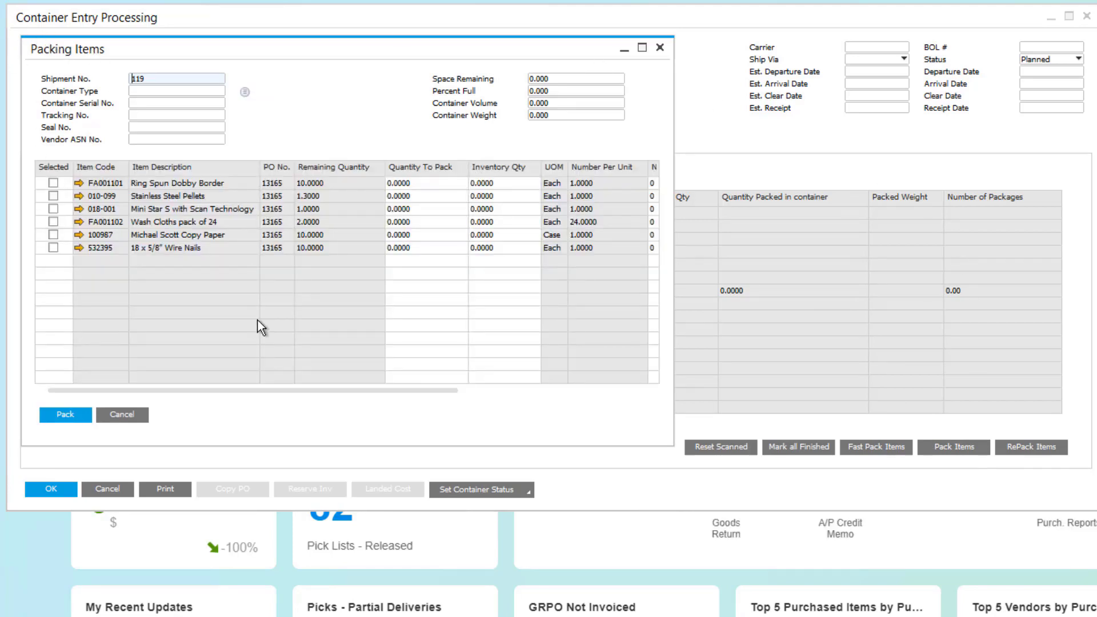
{"action": "left_click", "coordinate": [53, 182]}
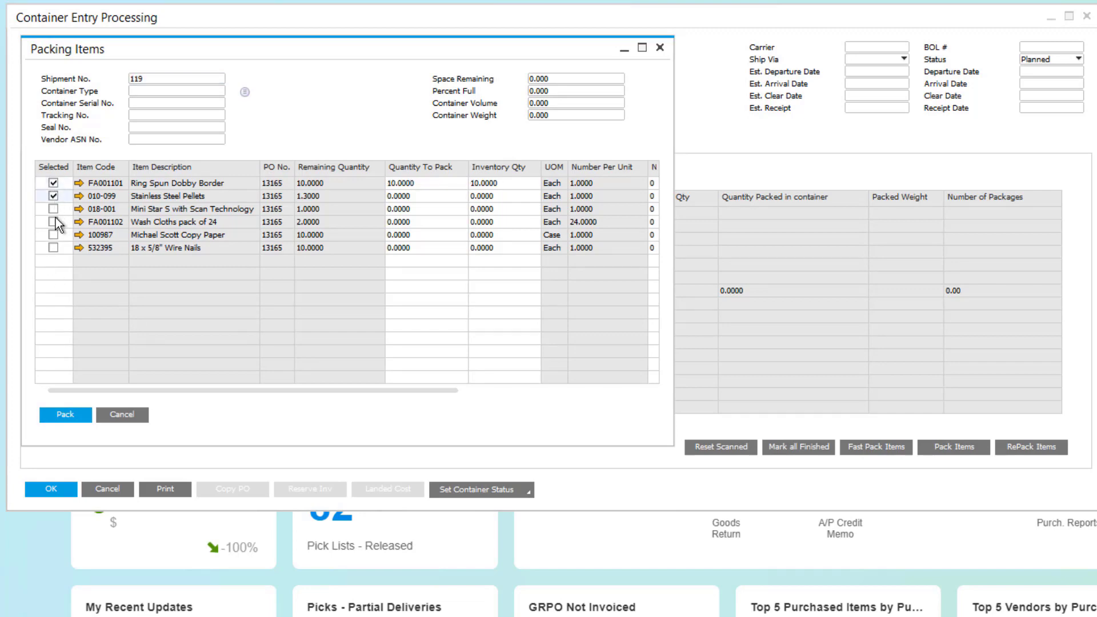
{"action": "left_click", "coordinate": [54, 211]}
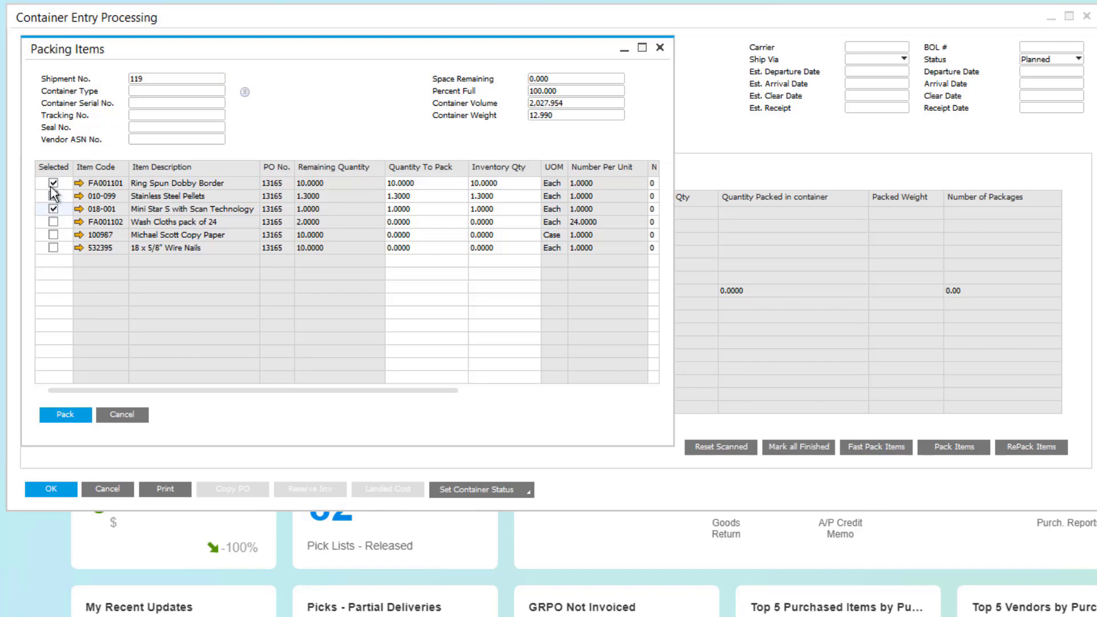
{"action": "left_click", "coordinate": [53, 222]}
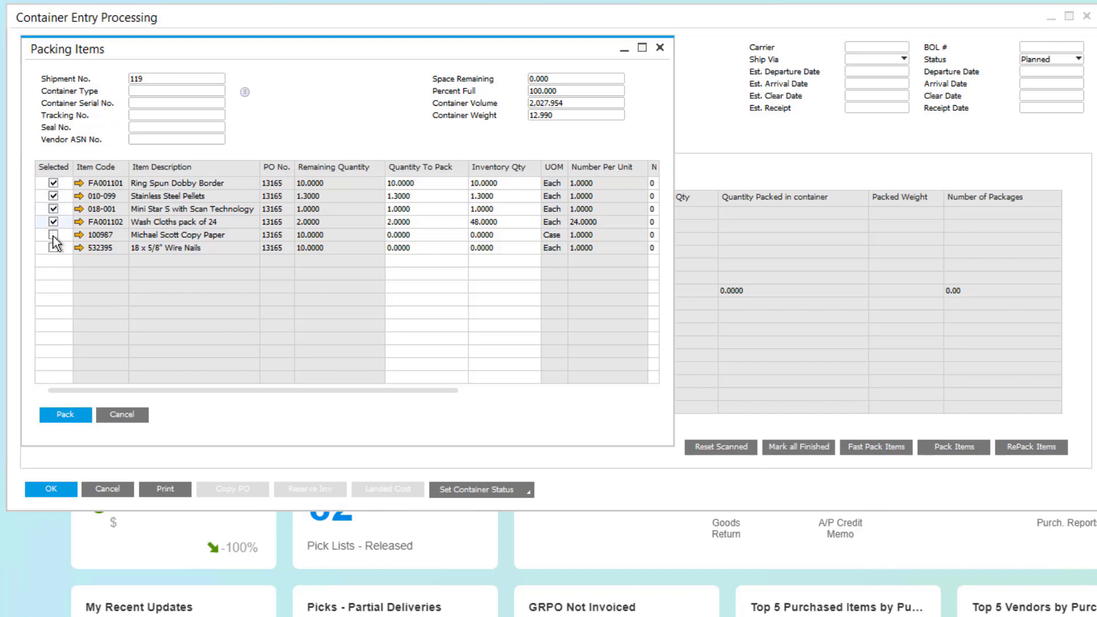
{"action": "left_click", "coordinate": [54, 235]}
{"action": "left_click", "coordinate": [54, 248]}
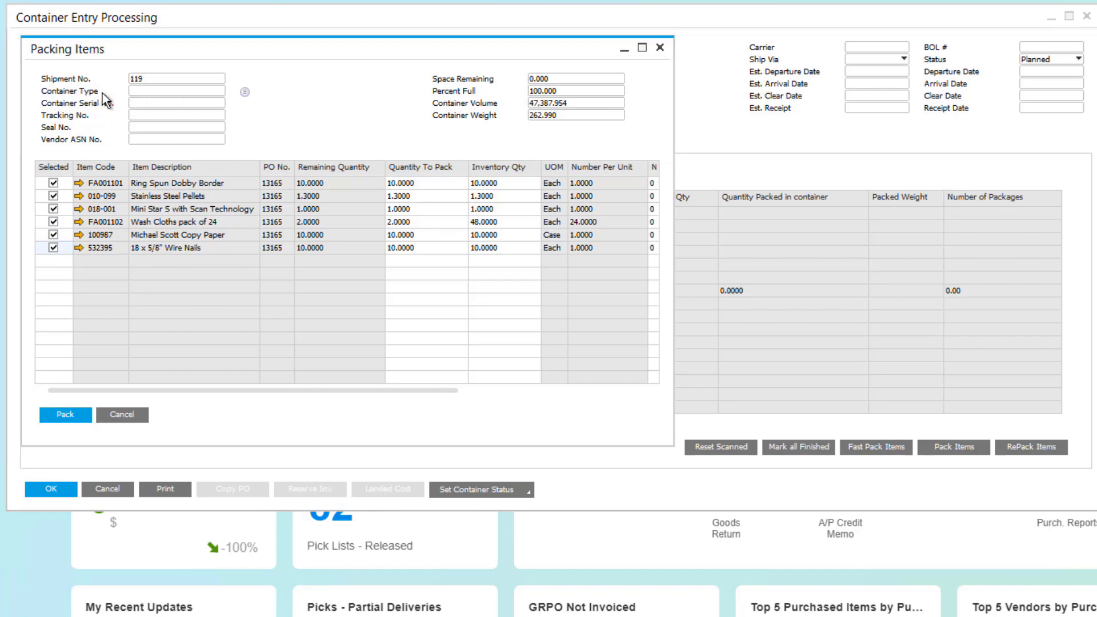
Choose the 45' High Cube Container (45H) as the container type for the items being packed.
{"action": "left_click", "coordinate": [153, 92]}
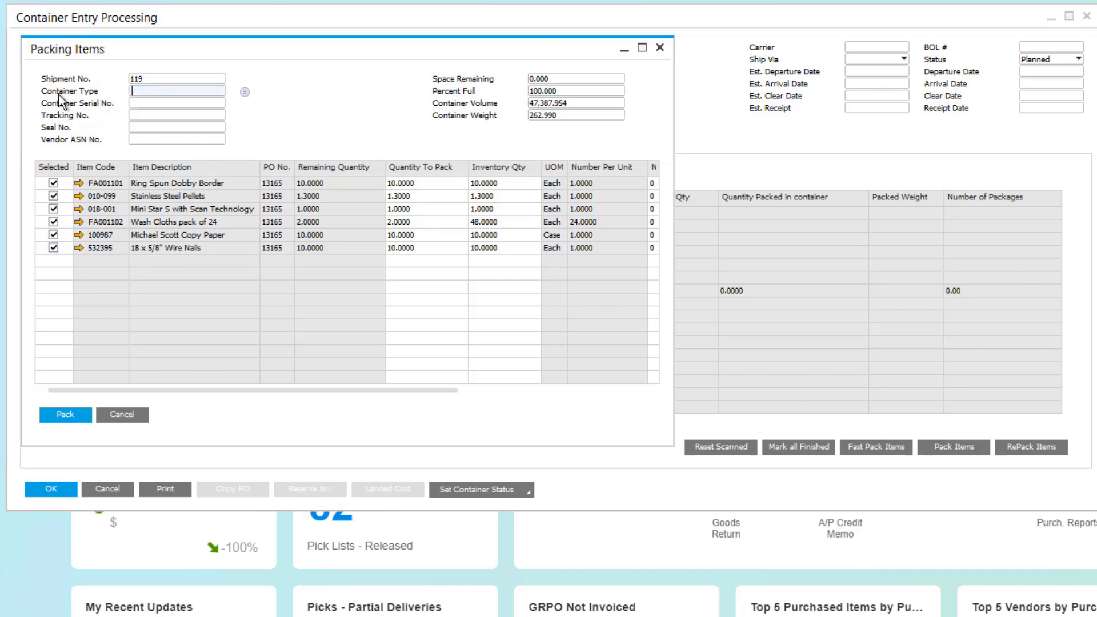
{"action": "left_click", "coordinate": [246, 93]}
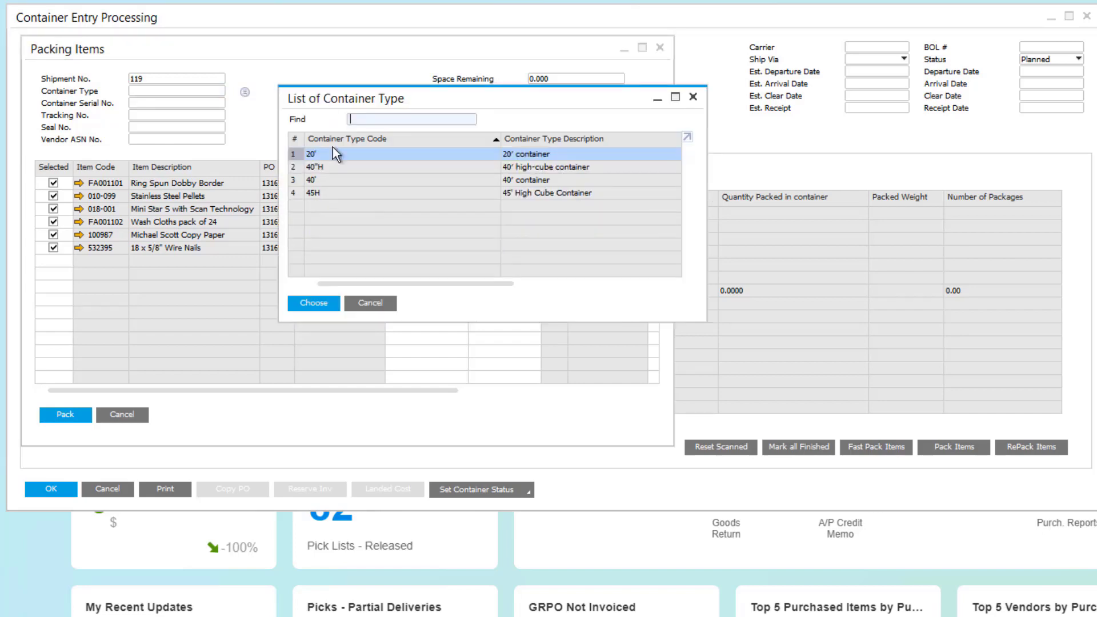
{"action": "left_click", "coordinate": [318, 195]}
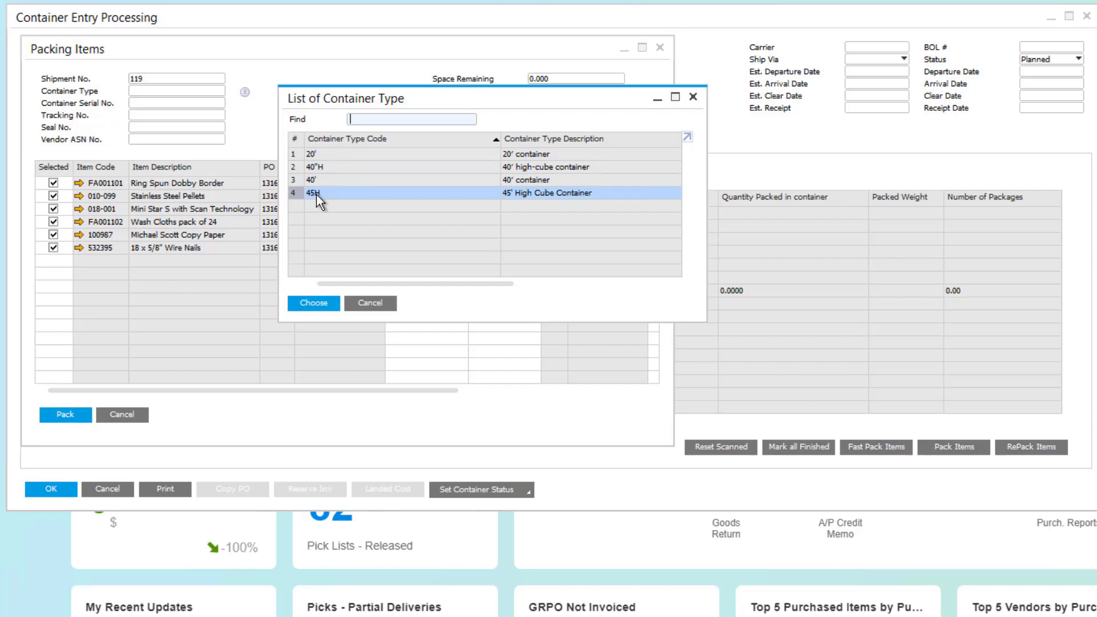
{"action": "double_click", "coordinate": [317, 194]}
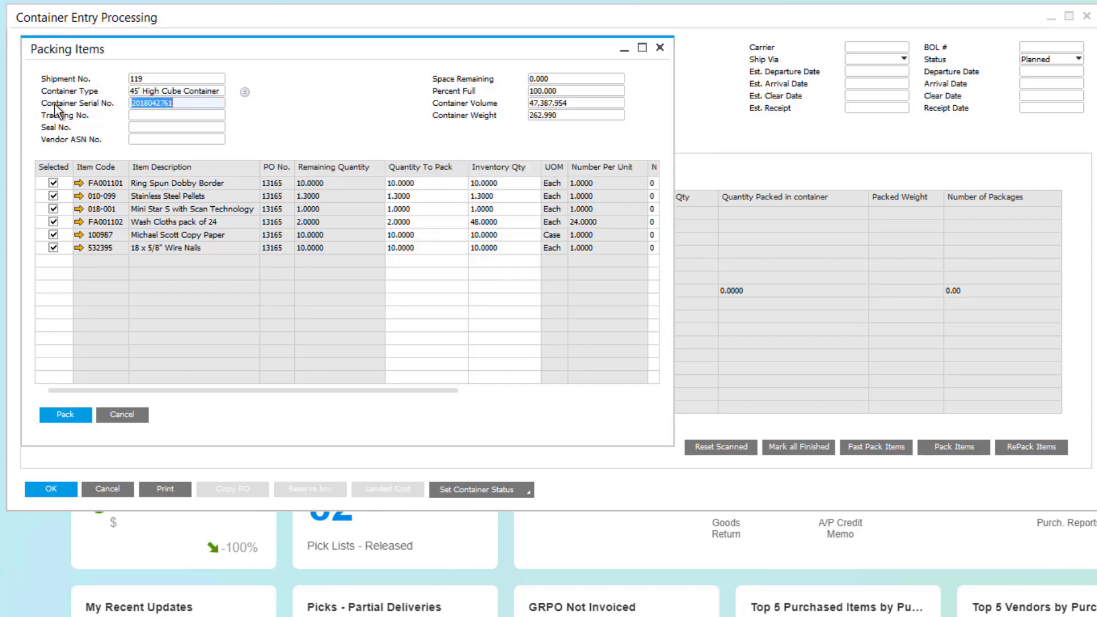
Examine the container serial, tracking, seal and vendor ASN number fields for the container being packed.
{"action": "left_click", "coordinate": [194, 106]}
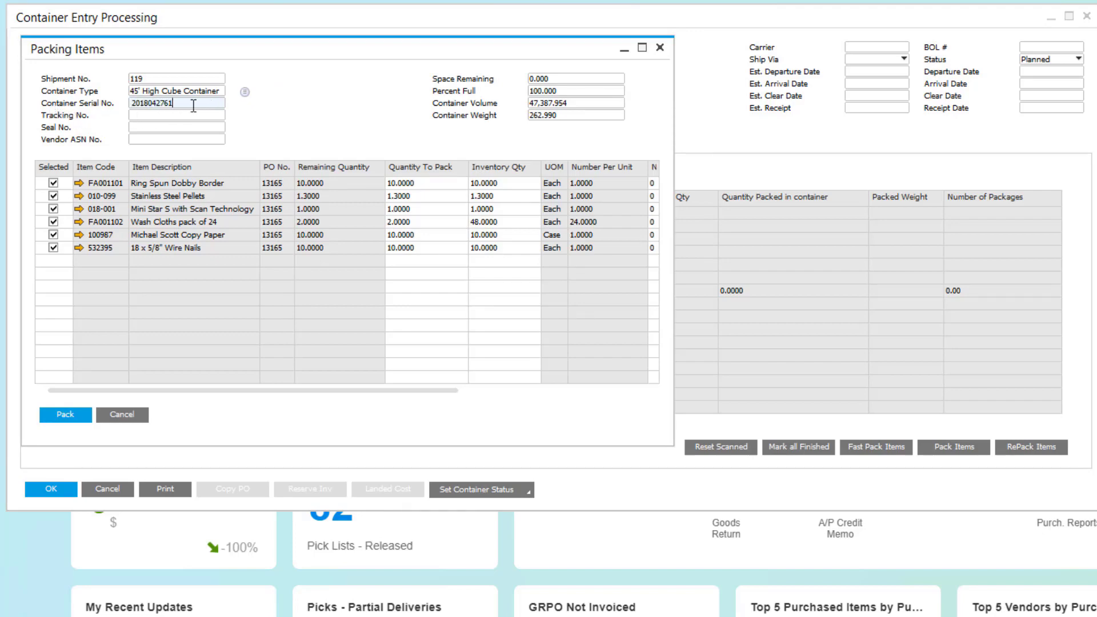
{"action": "double_click", "coordinate": [136, 104]}
{"action": "left_click_drag", "start_coordinate": [175, 104], "coordinate": [105, 103]}
{"action": "left_click", "coordinate": [161, 117]}
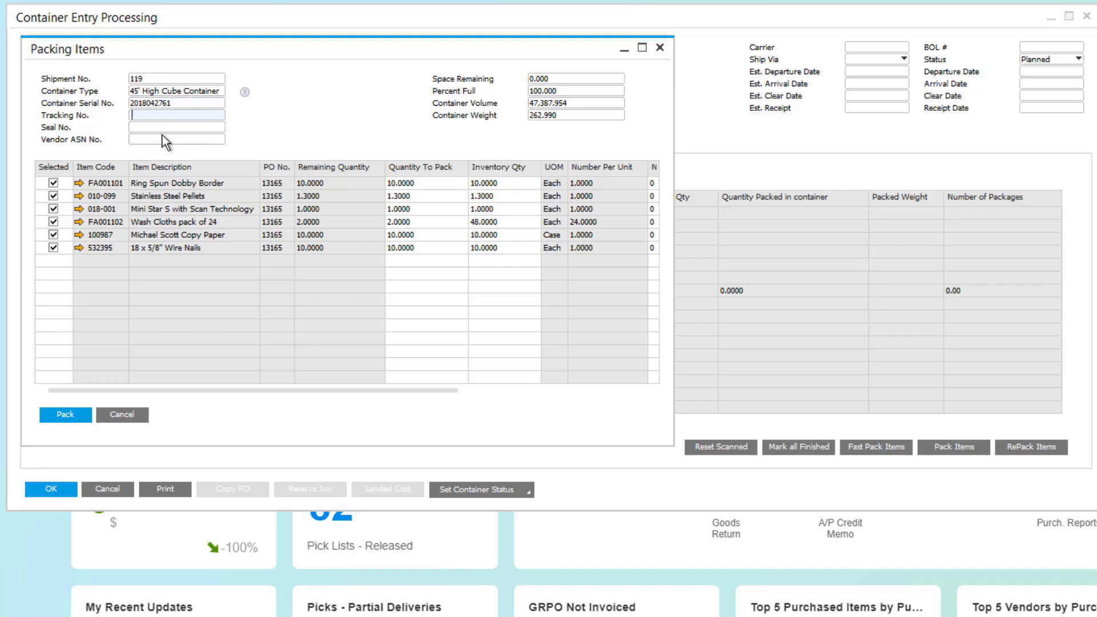
{"action": "key", "text": "Tab"}
{"action": "key", "text": "Tab"}
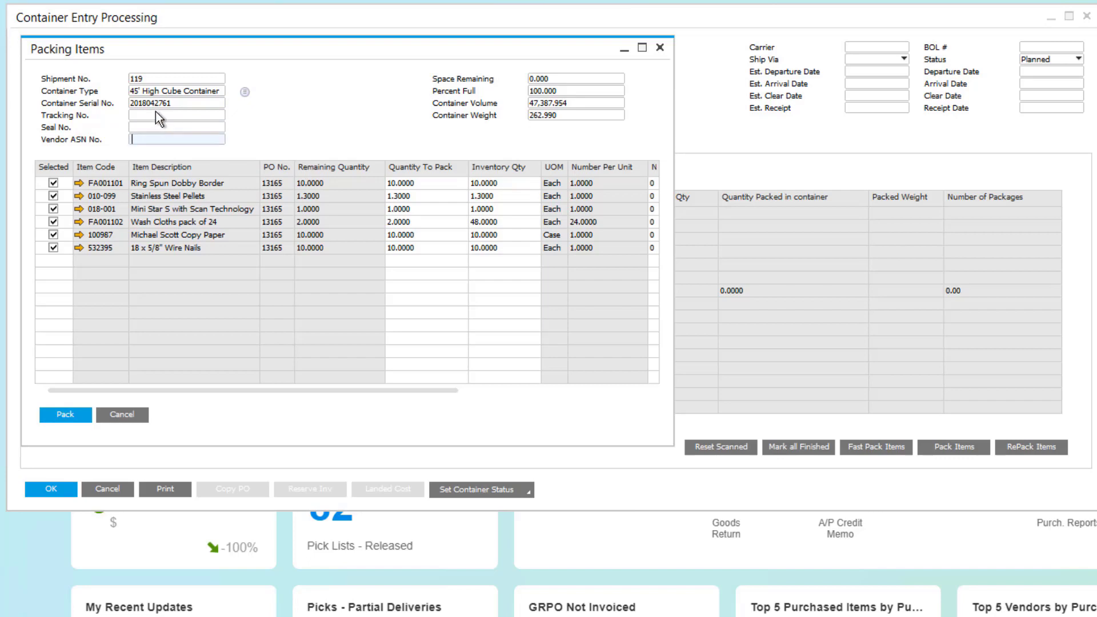
{"action": "key", "text": "shift+Tab"}
{"action": "key", "text": "shift+Tab"}
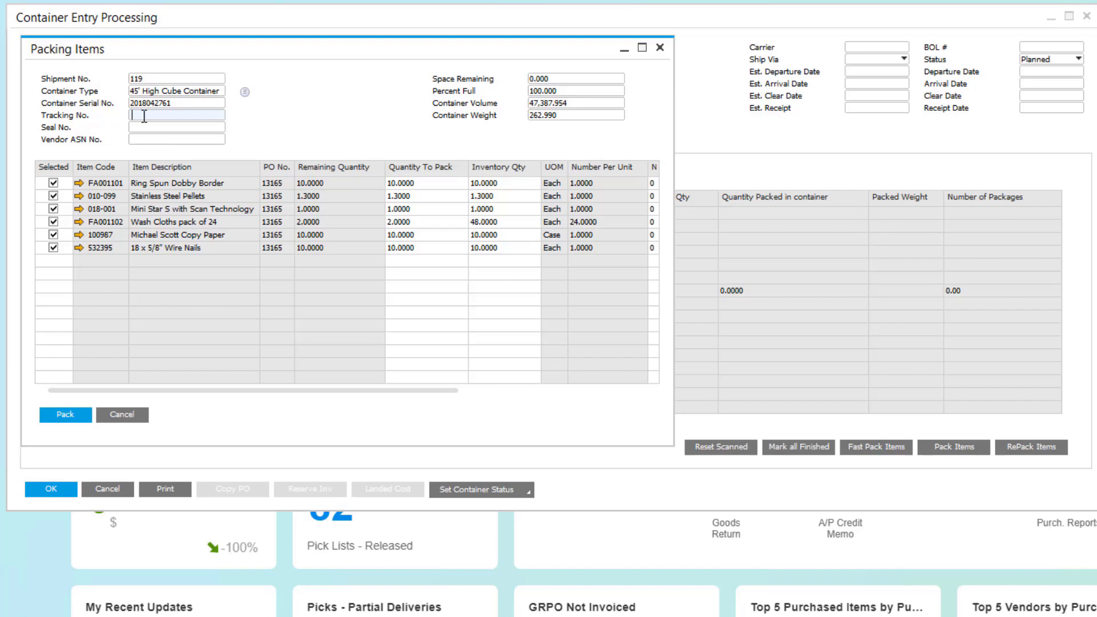
{"action": "key", "text": "Tab"}
{"action": "key", "text": "Tab"}
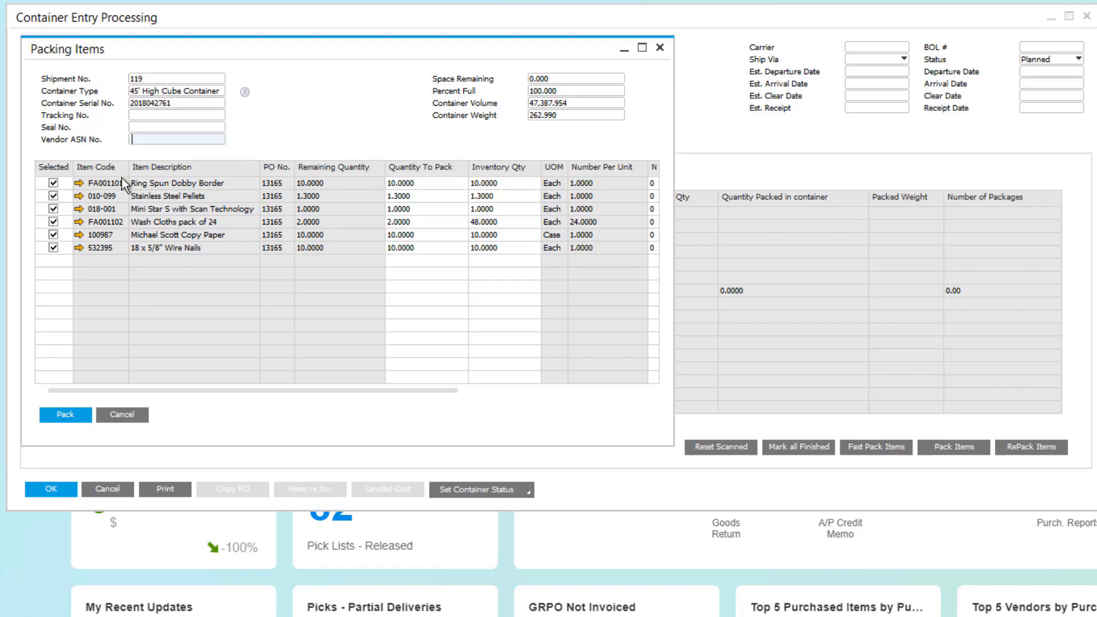
Pack the selected items into the container and mark all packages as finished, confirming the choice.
{"action": "left_click", "coordinate": [64, 415]}
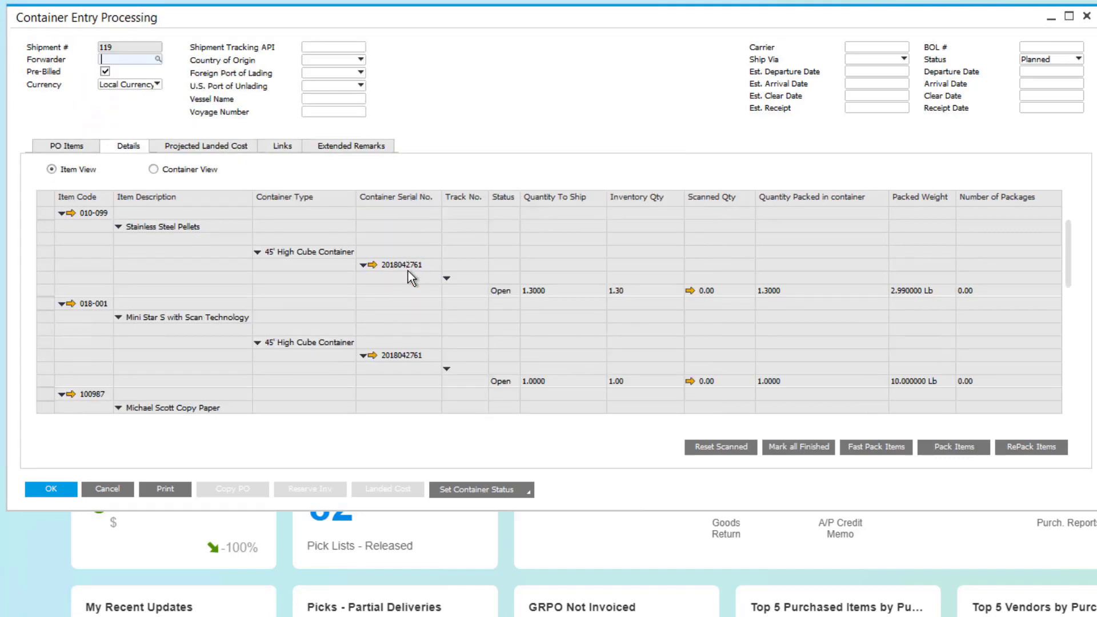
{"action": "scroll", "coordinate": [408, 270], "scroll_direction": "down", "scroll_amount": 5}
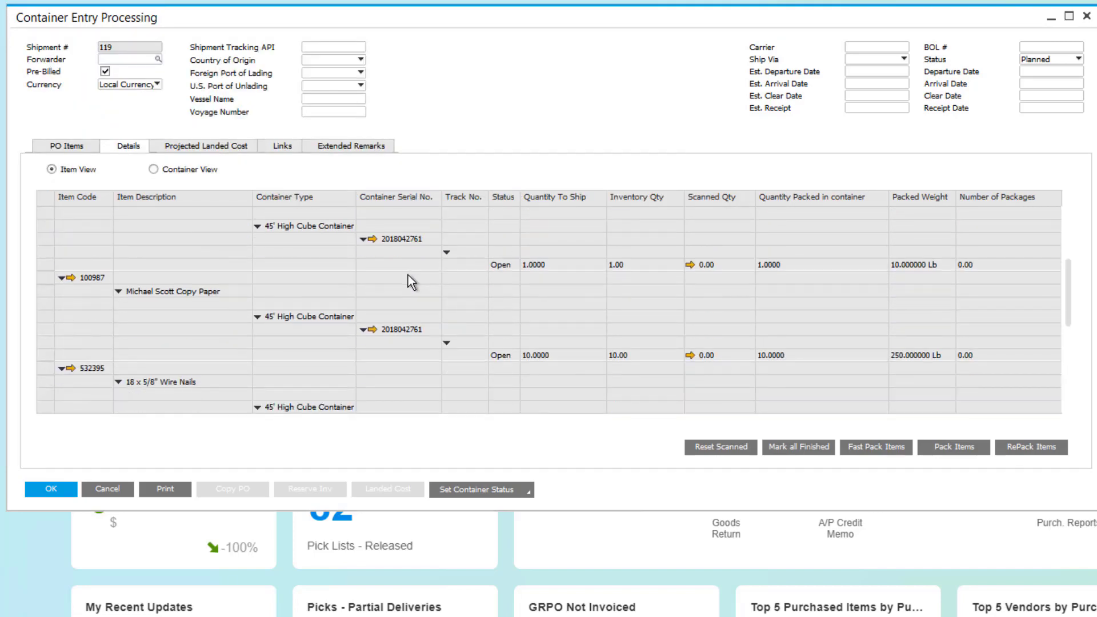
{"action": "scroll", "coordinate": [406, 279], "scroll_direction": "down", "scroll_amount": 4}
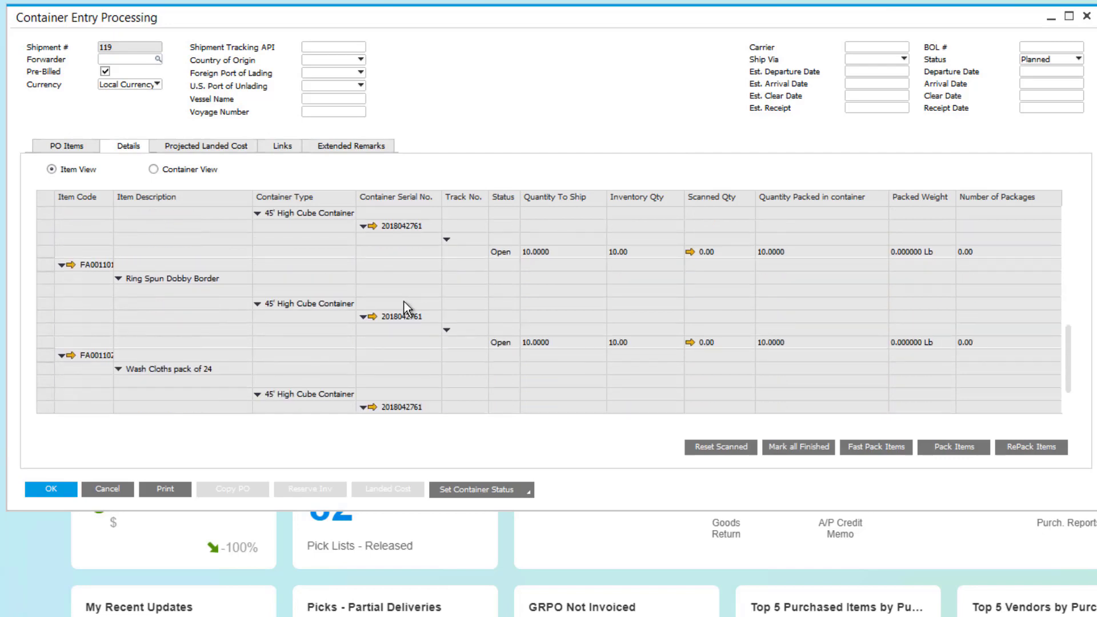
{"action": "scroll", "coordinate": [406, 303], "scroll_direction": "up", "scroll_amount": 5}
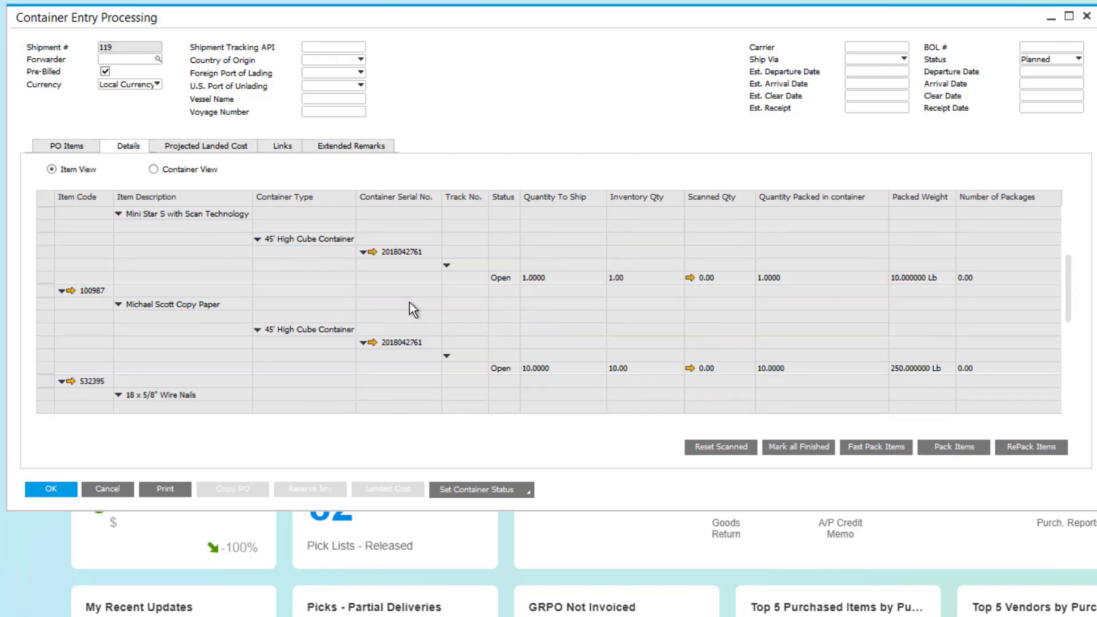
{"action": "scroll", "coordinate": [410, 303], "scroll_direction": "up", "scroll_amount": 3}
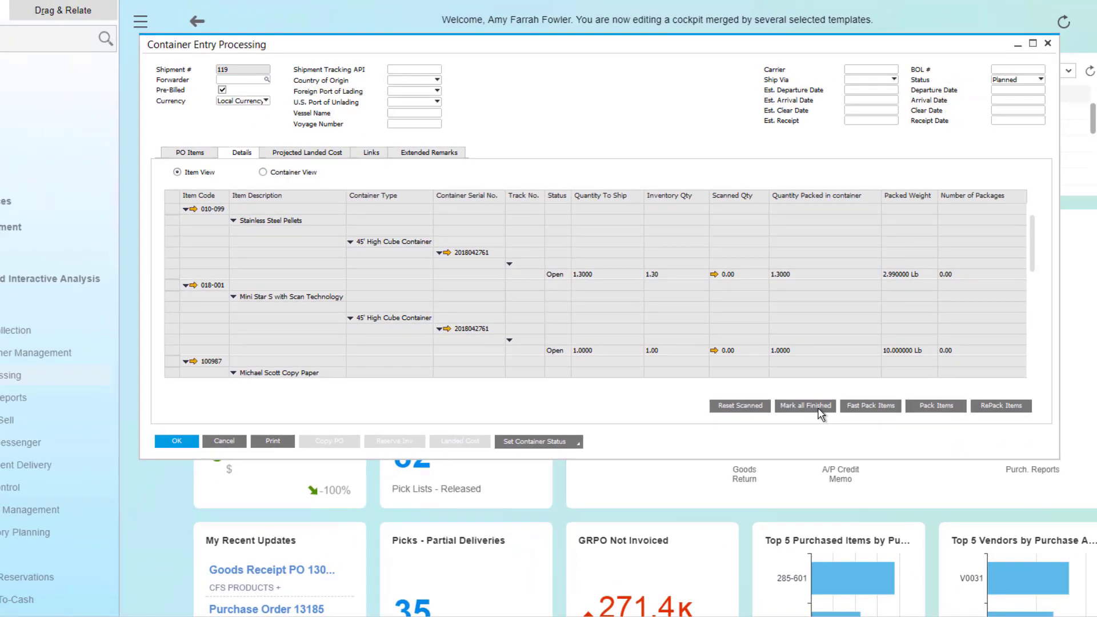
{"action": "left_click", "coordinate": [819, 407]}
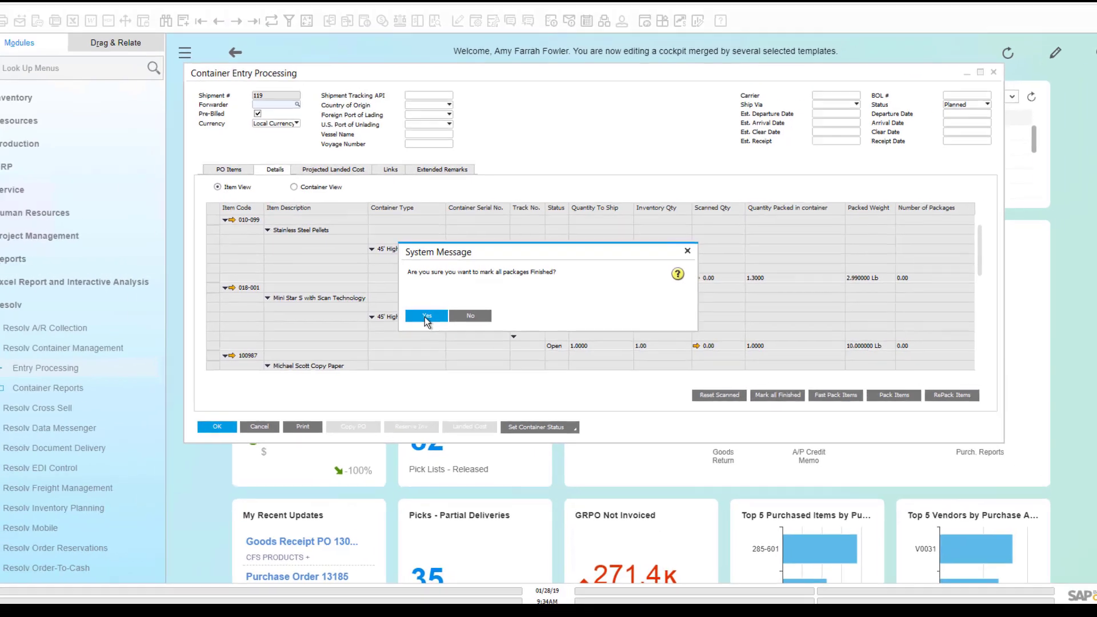
{"action": "left_click", "coordinate": [411, 318]}
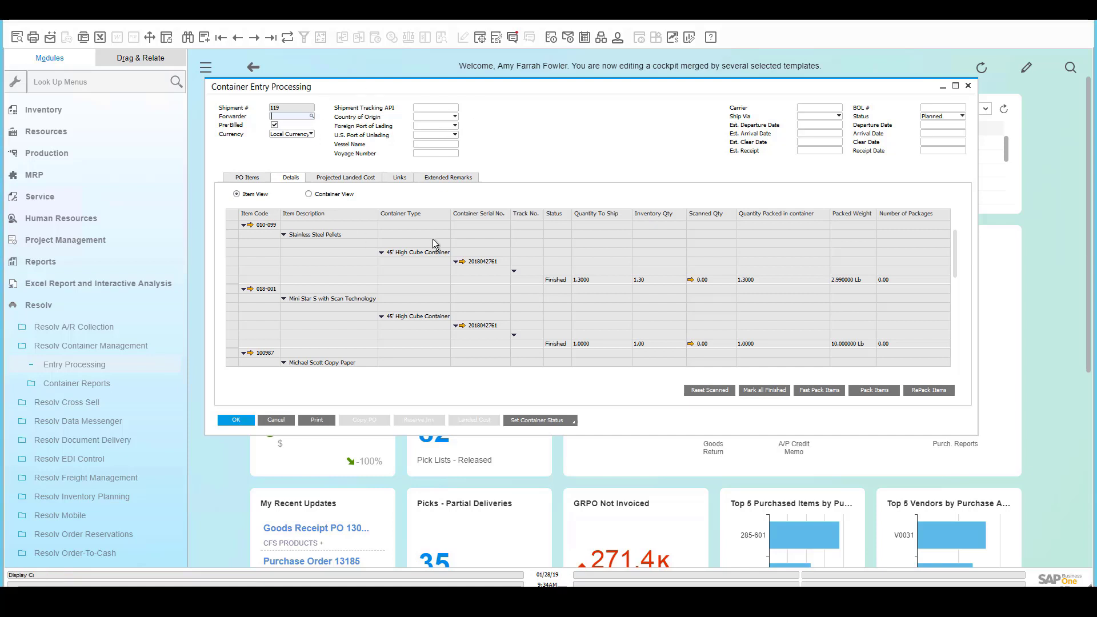
Set the shipment to Air Freight with estimated departure 01/28/19, estimated arrival 01/29/19, and estimated clear and receipt dates of 01/30/19.
{"action": "left_click", "coordinate": [816, 114]}
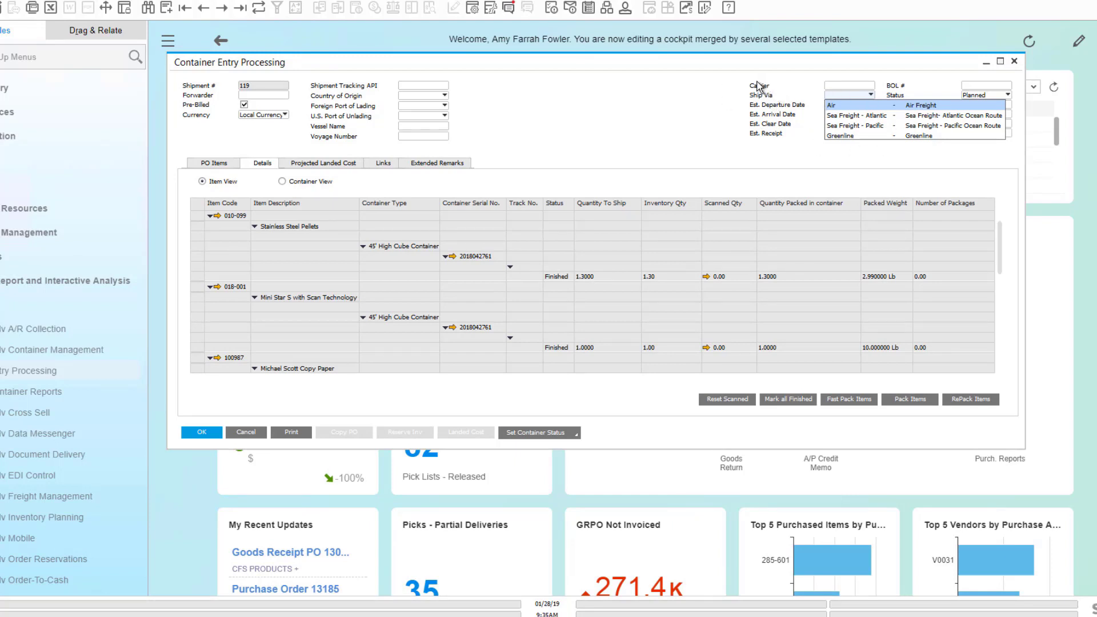
{"action": "left_click", "coordinate": [852, 107]}
{"action": "left_click", "coordinate": [851, 103]}
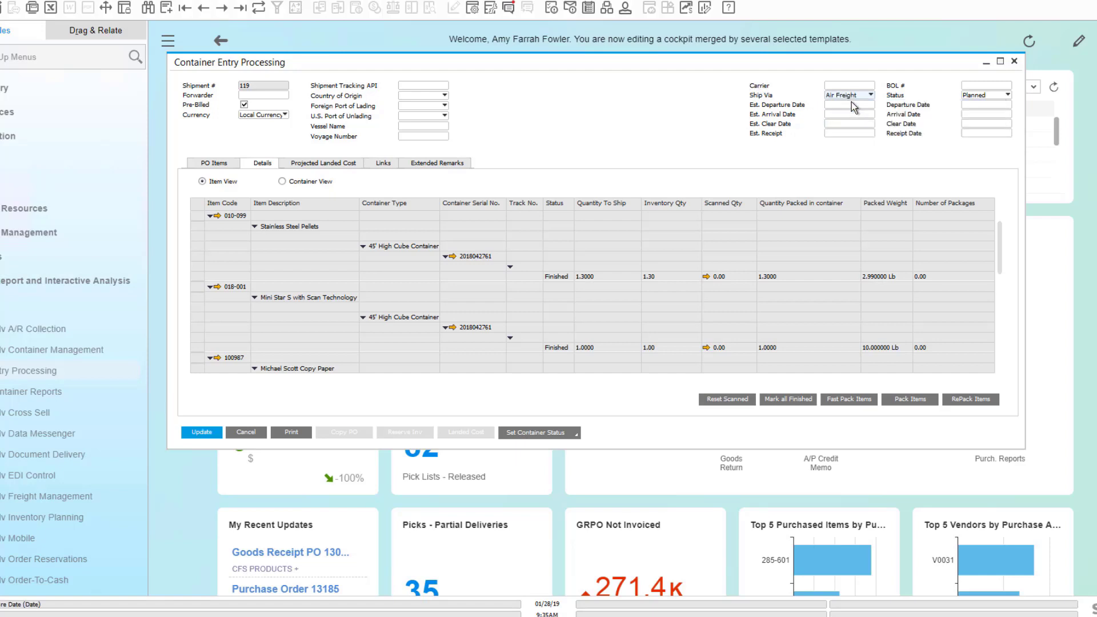
{"action": "type", "text": "1/28/19"}
{"action": "left_click", "coordinate": [834, 113]}
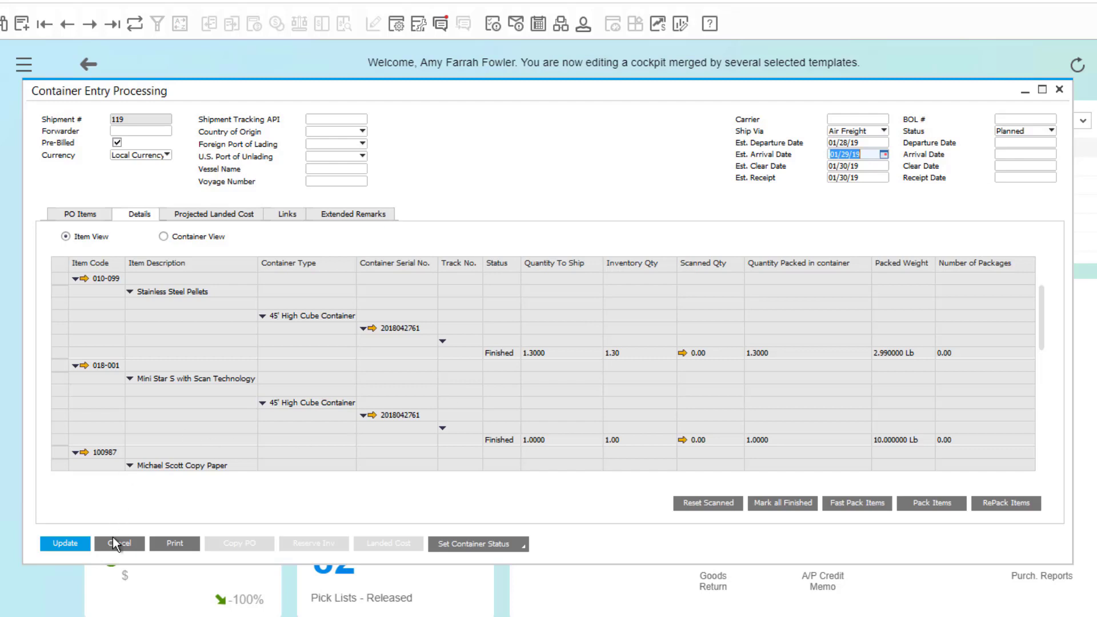
{"action": "key", "text": "Delete"}
Save the shipment changes and agree to update the purchase order with the later container date.
{"action": "left_click", "coordinate": [67, 547]}
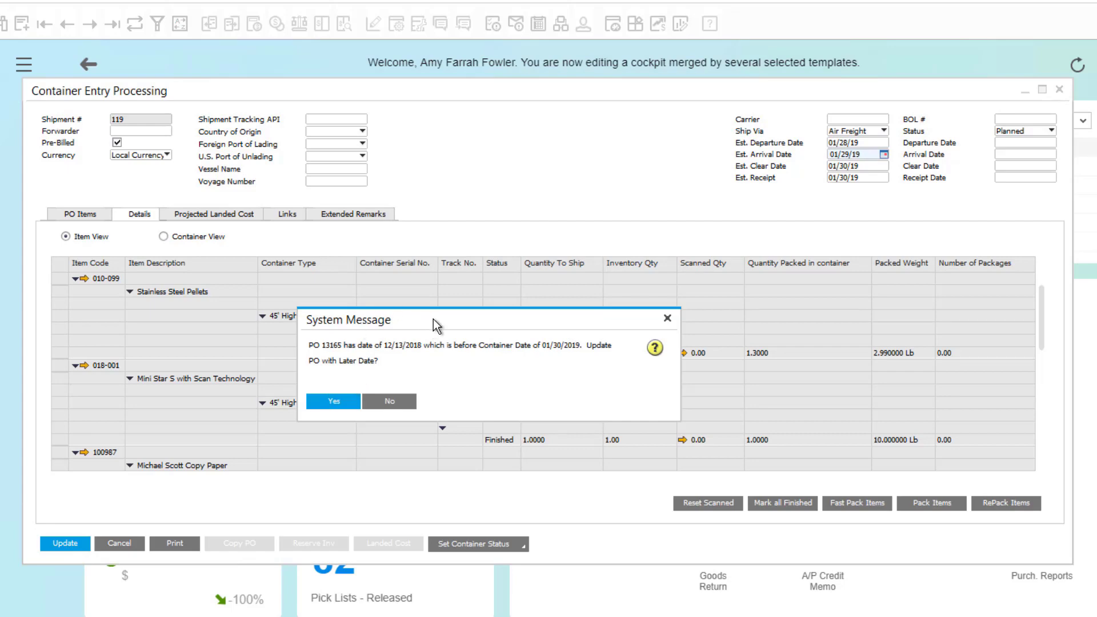
{"action": "left_click_drag", "start_coordinate": [433, 319], "coordinate": [477, 304]}
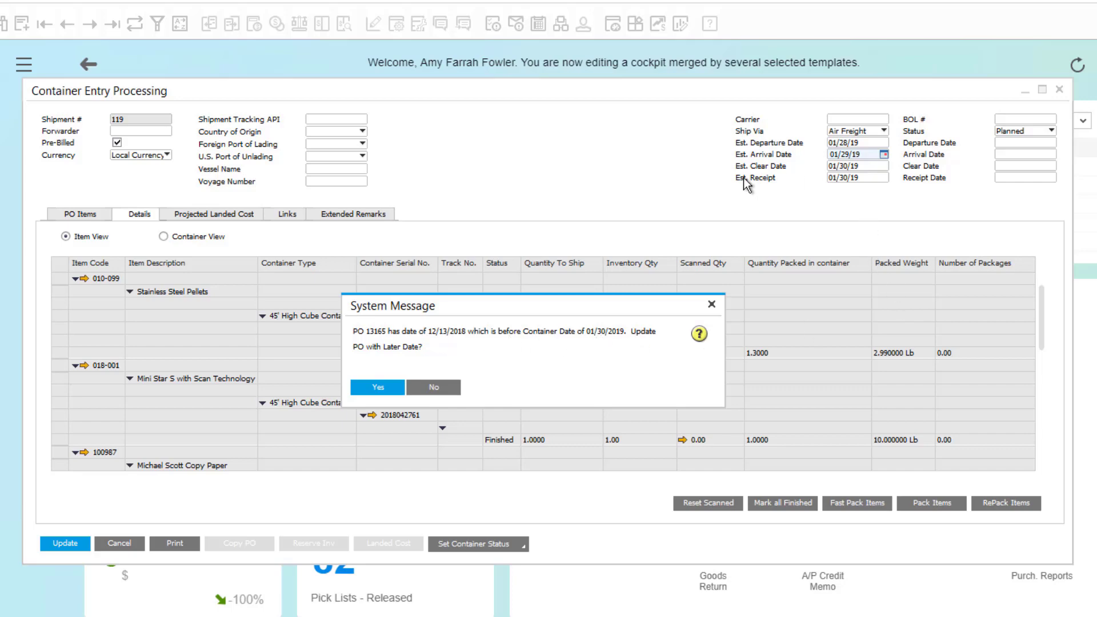
{"action": "left_click", "coordinate": [378, 388]}
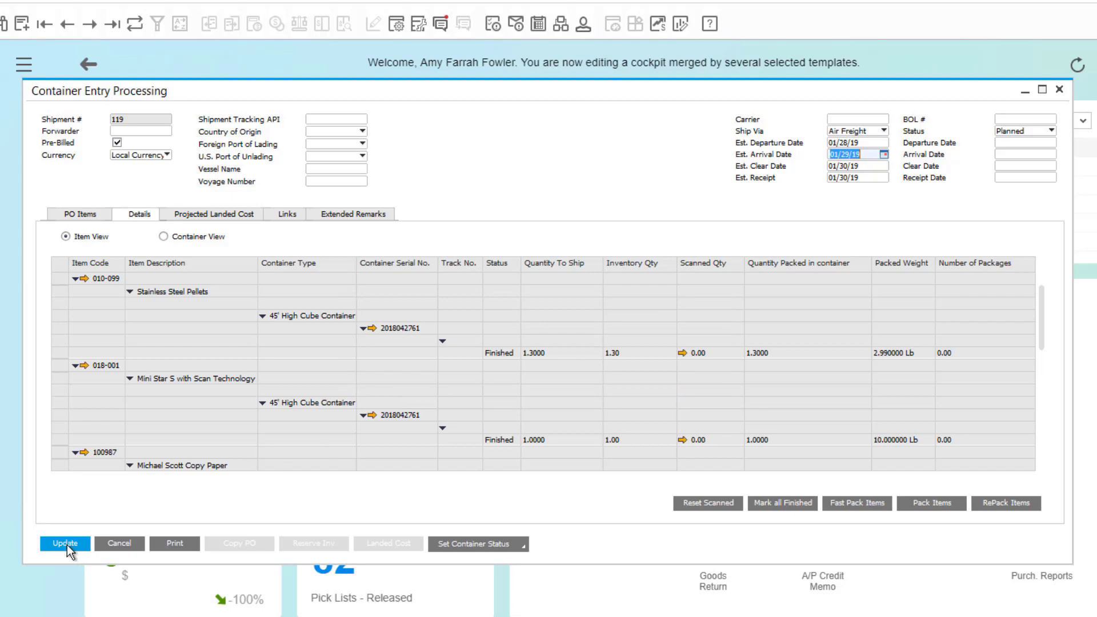
{"action": "left_click", "coordinate": [66, 543]}
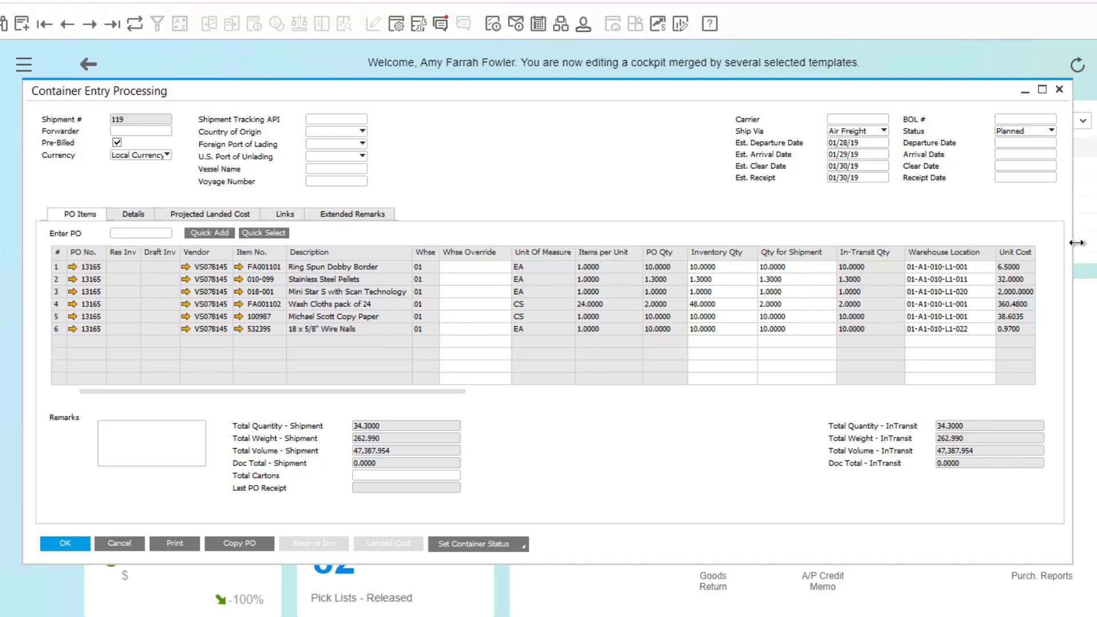
Set the container status to Shipped and save the shipment.
{"action": "left_click", "coordinate": [525, 547]}
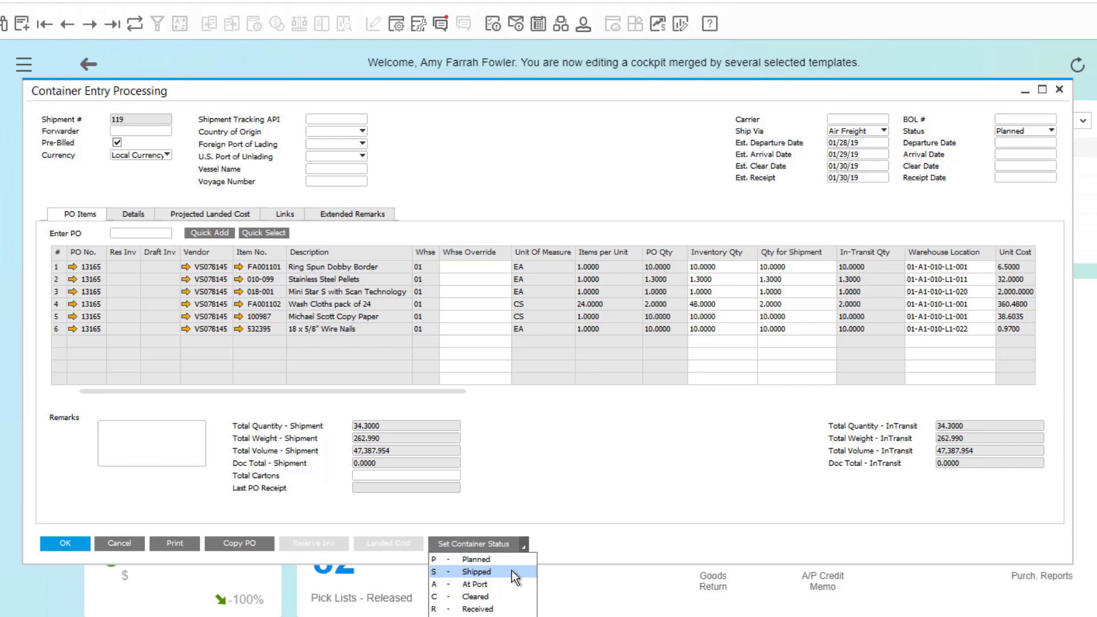
{"action": "left_click", "coordinate": [512, 571]}
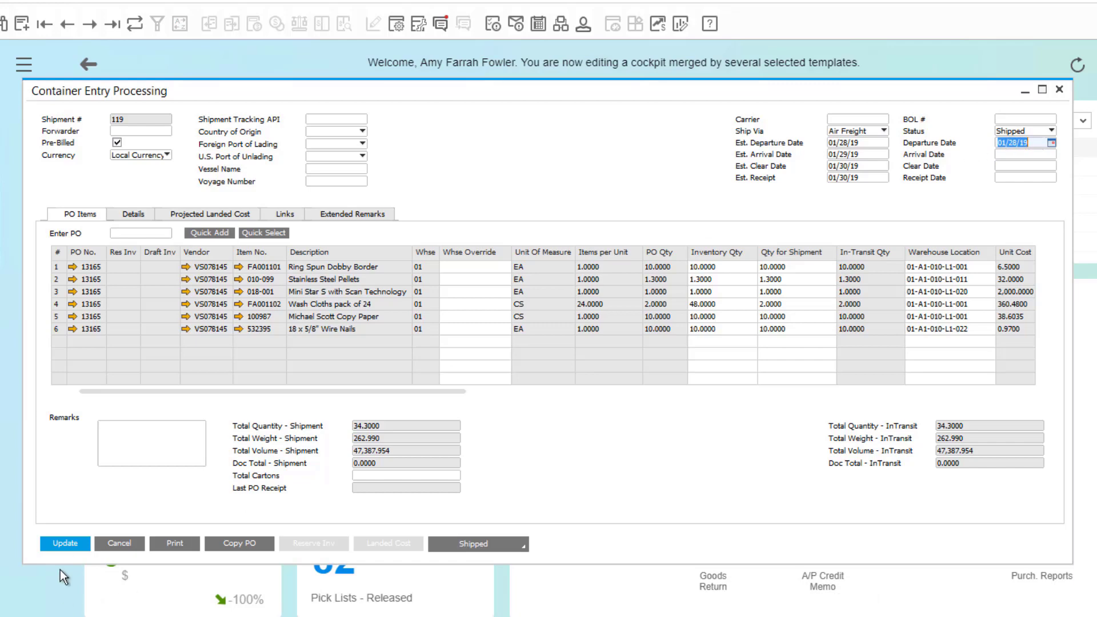
{"action": "left_click", "coordinate": [65, 543]}
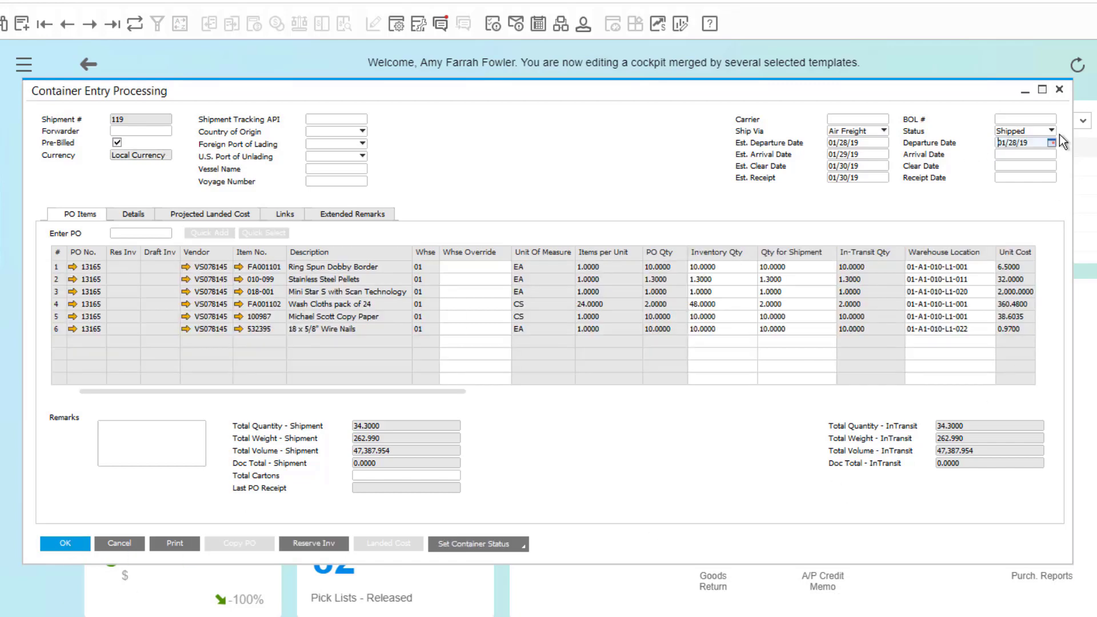
Advance the container status to At Port and on to Cleared.
{"action": "left_click", "coordinate": [526, 548]}
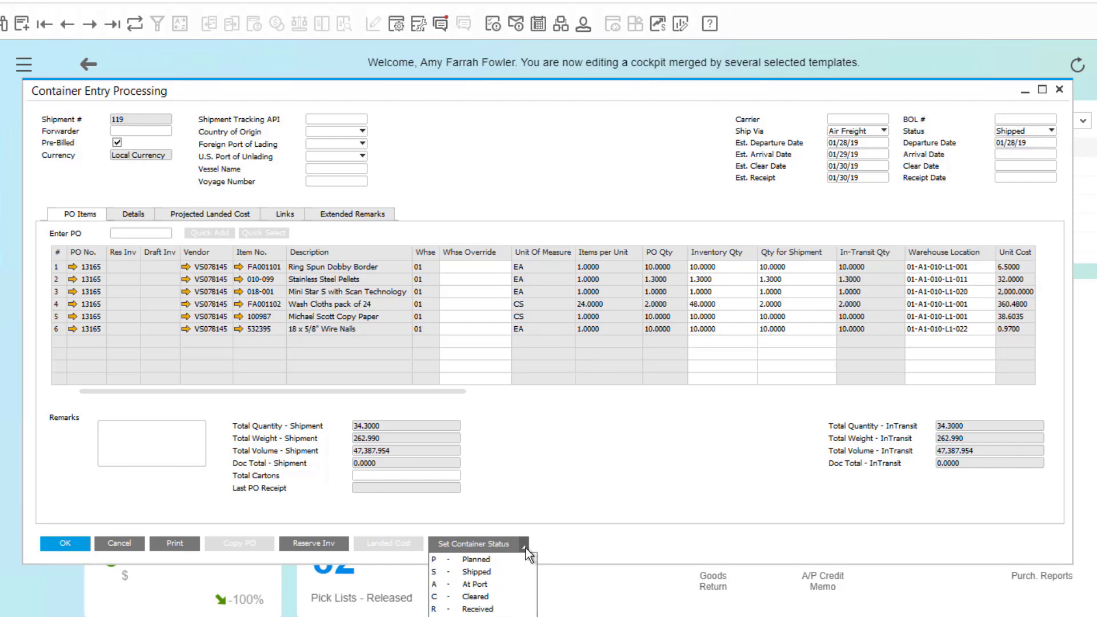
{"action": "left_click", "coordinate": [488, 583]}
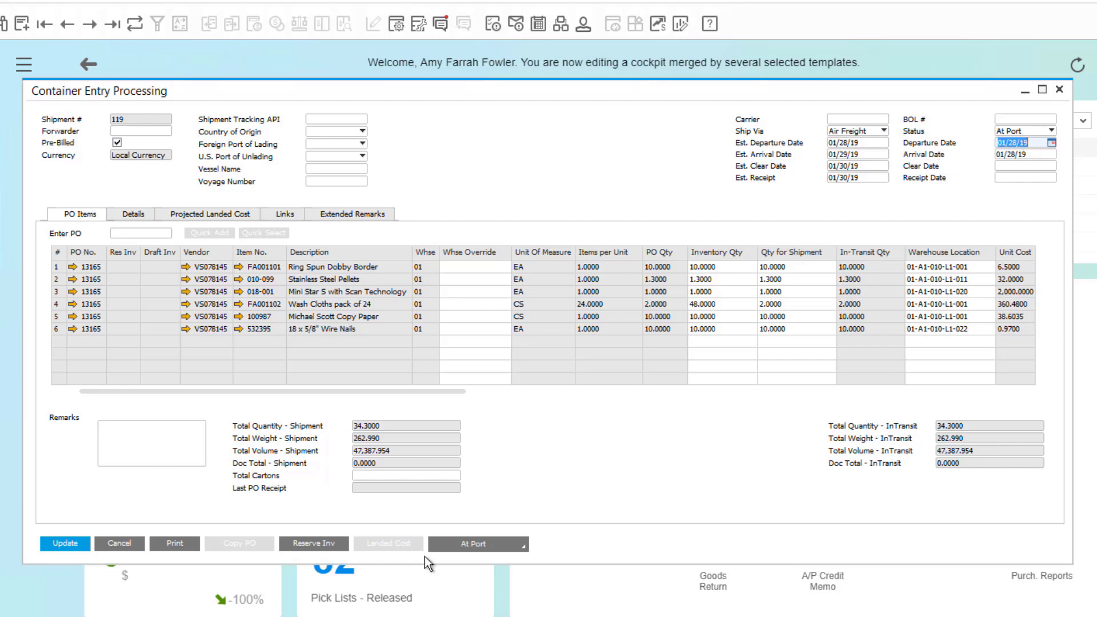
{"action": "left_click", "coordinate": [524, 547]}
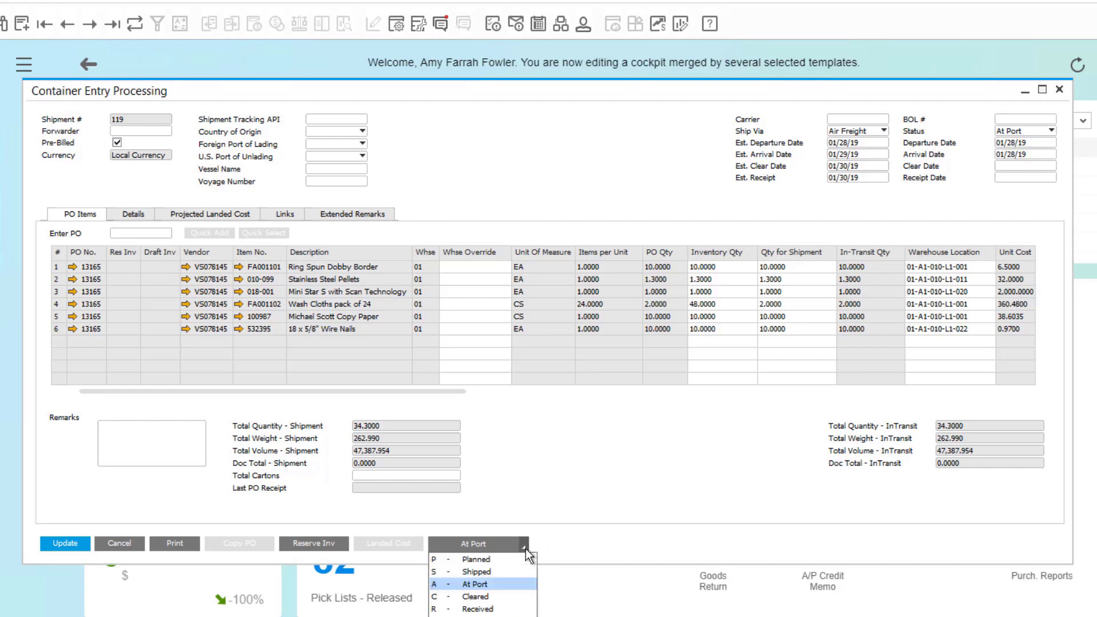
{"action": "left_click", "coordinate": [476, 597]}
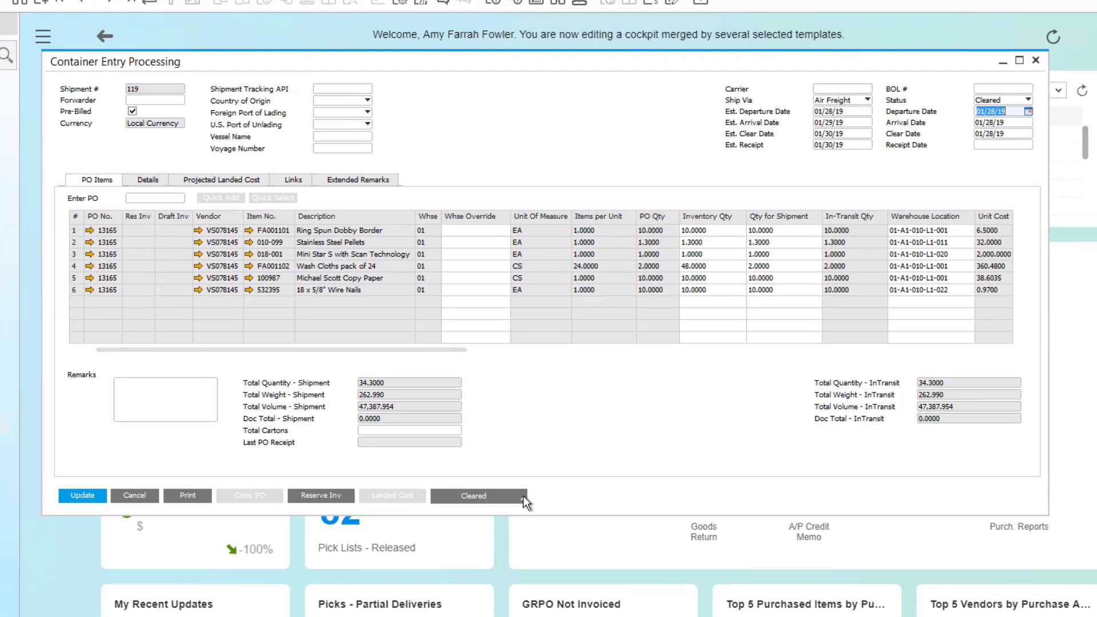
Set the container status to Received, confirm creating the Goods Receipt PO, and open that receipt from the shipment.
{"action": "left_click", "coordinate": [523, 512]}
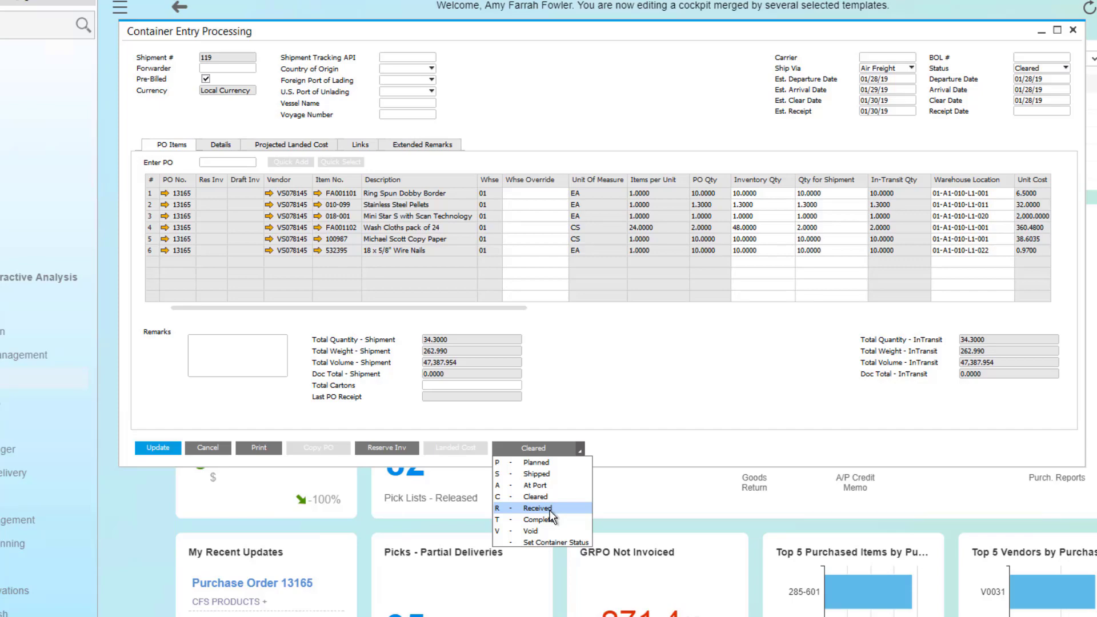
{"action": "left_click", "coordinate": [538, 508]}
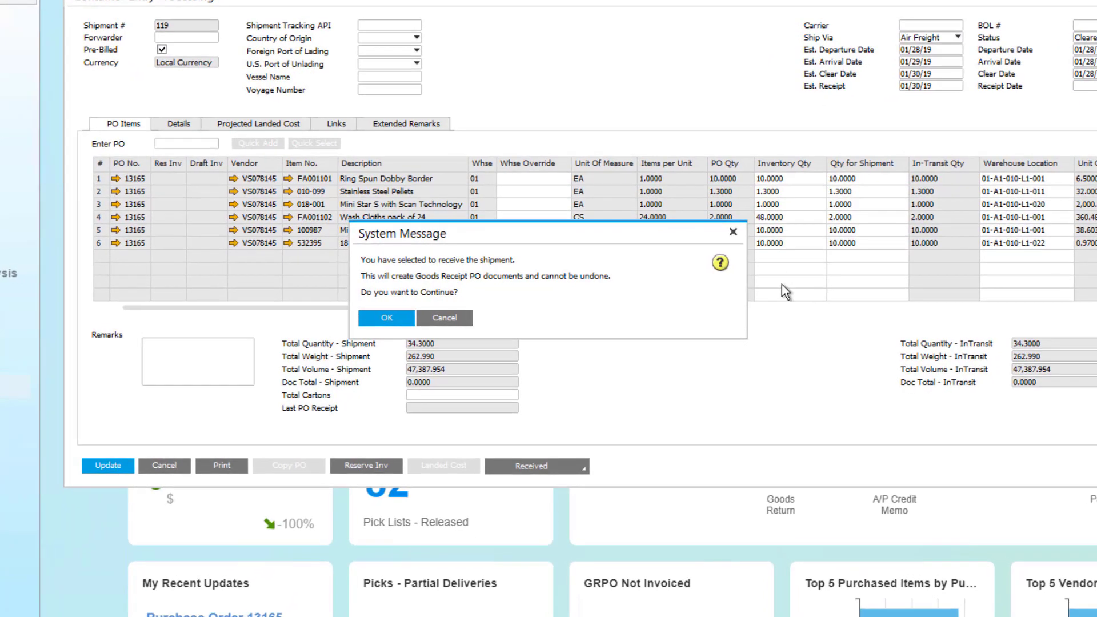
{"action": "left_click", "coordinate": [388, 320]}
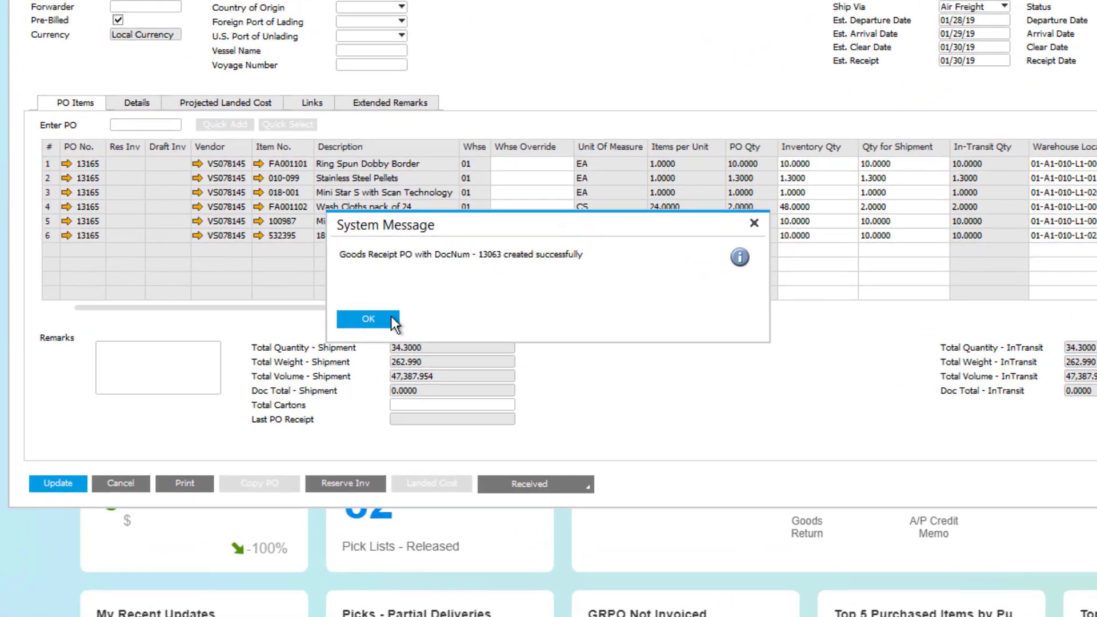
{"action": "left_click", "coordinate": [388, 324]}
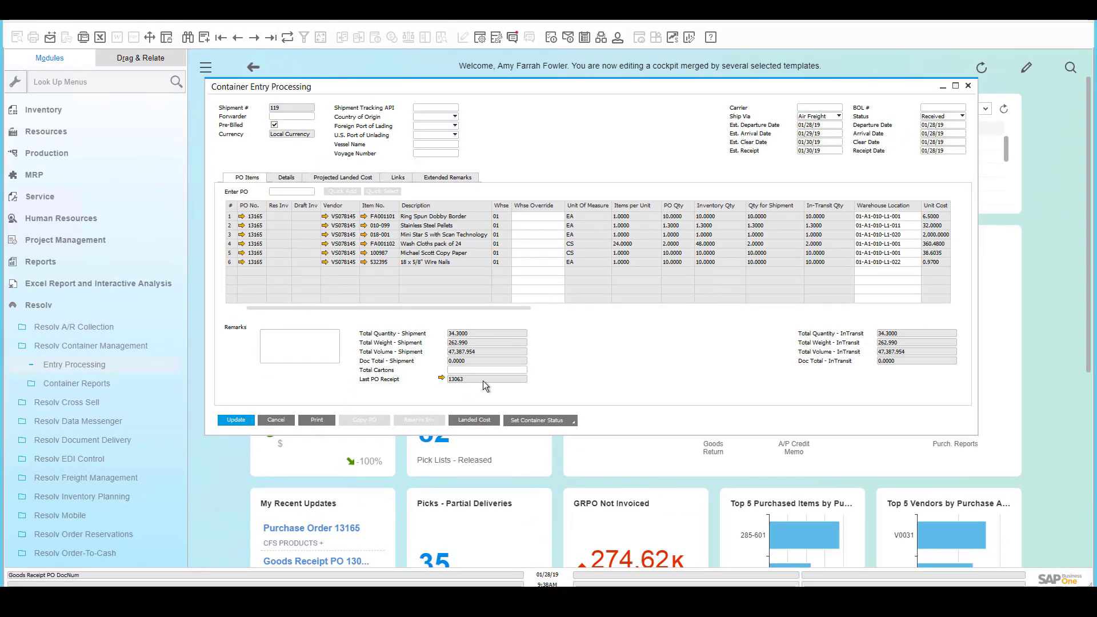
{"action": "left_click", "coordinate": [442, 379]}
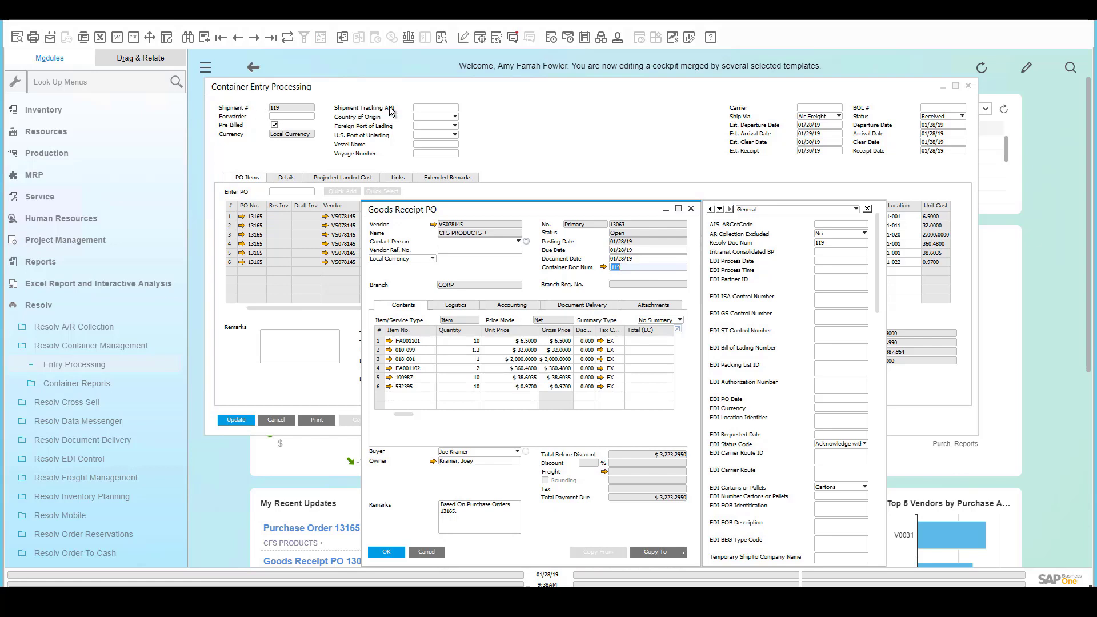
Close the Goods Receipt PO and save the shipment.
{"action": "left_click", "coordinate": [695, 210]}
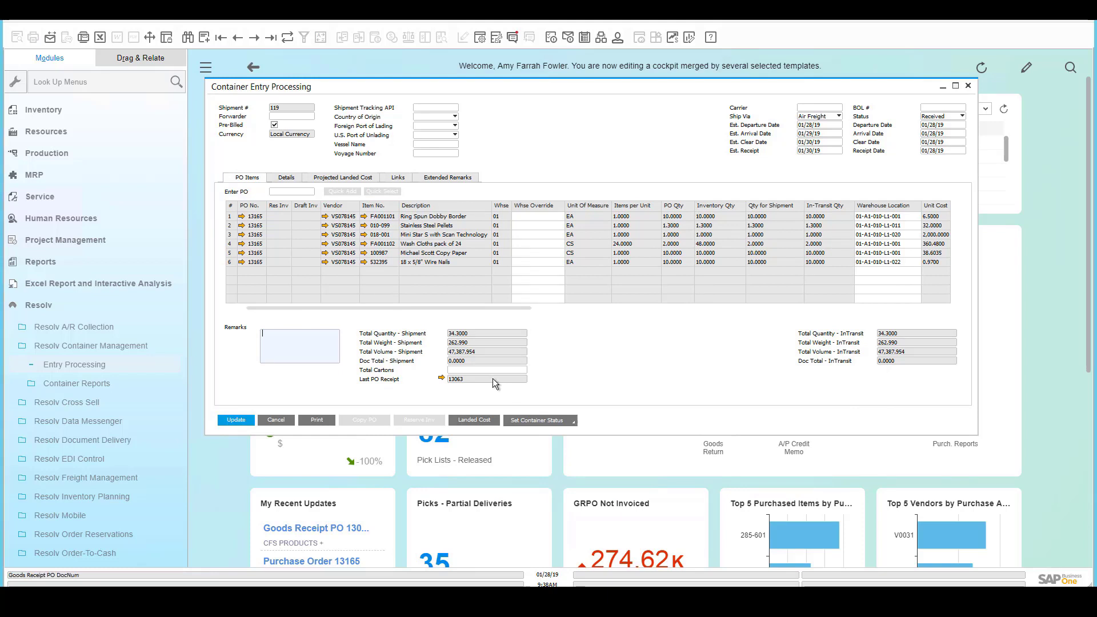
{"action": "left_click", "coordinate": [479, 423]}
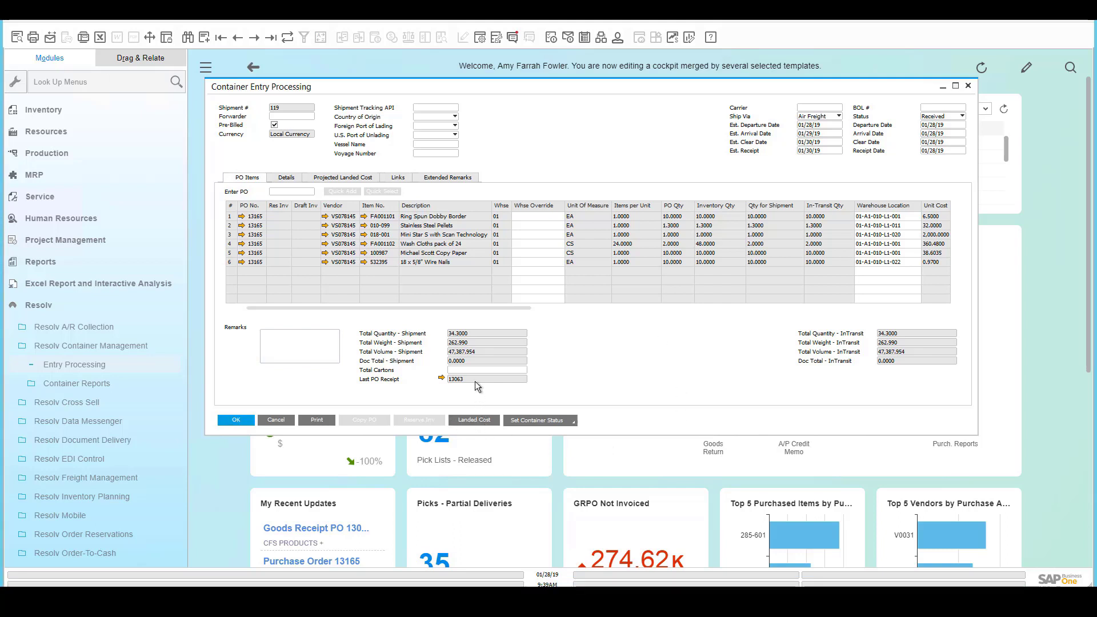
Draft a landed costs document from the shipment by copying Goods Receipt PO 13063, widen its window, and close it without adding.
{"action": "left_click", "coordinate": [476, 421]}
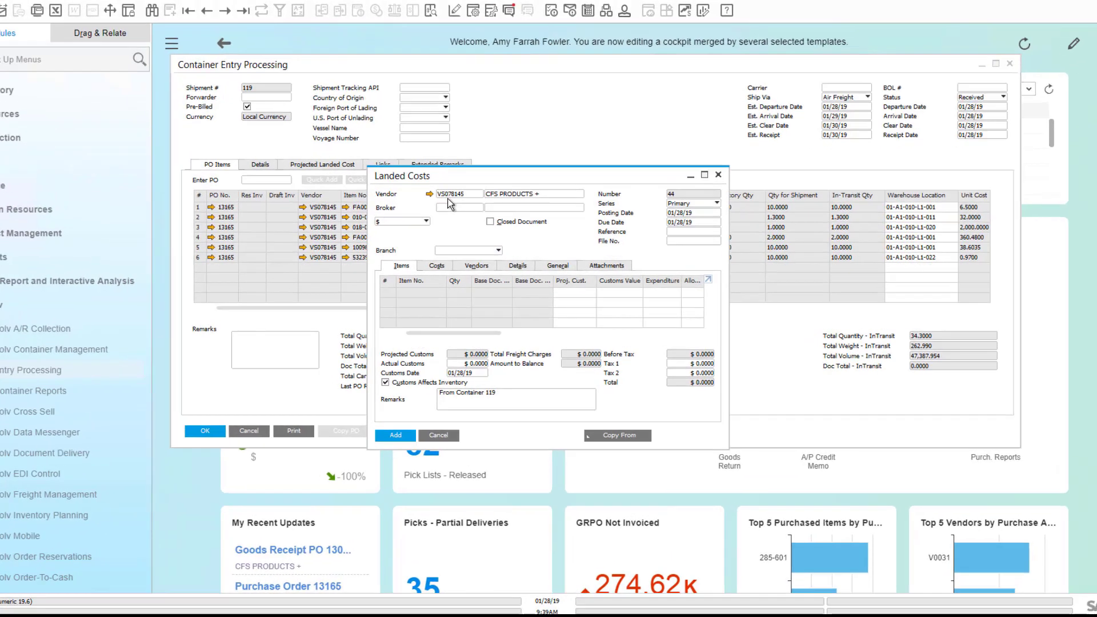
{"action": "left_click", "coordinate": [611, 424]}
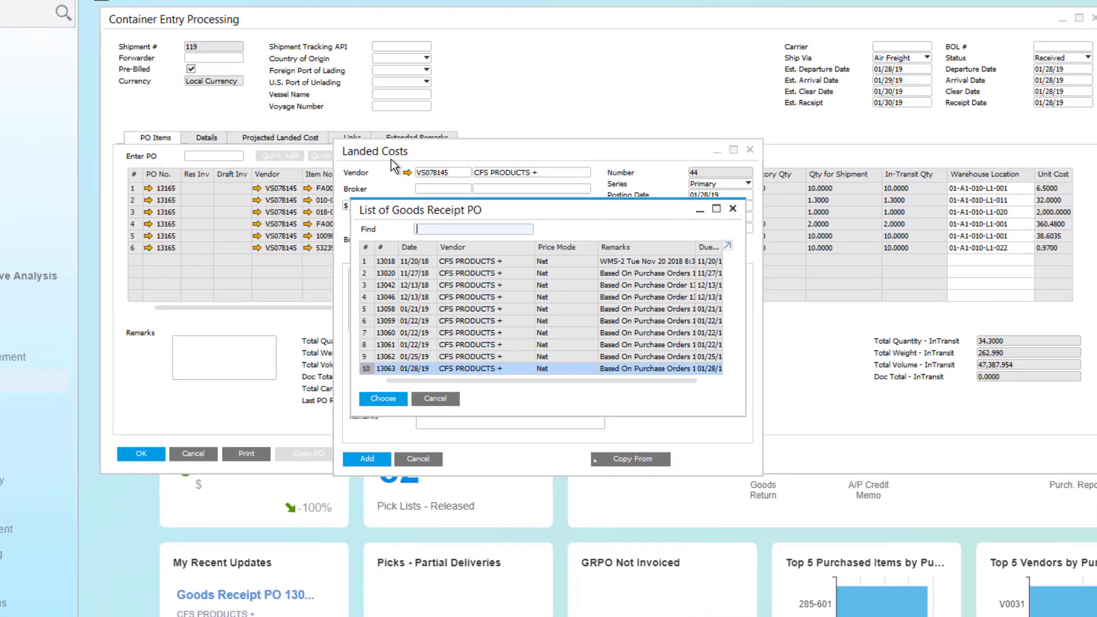
{"action": "left_click", "coordinate": [382, 399]}
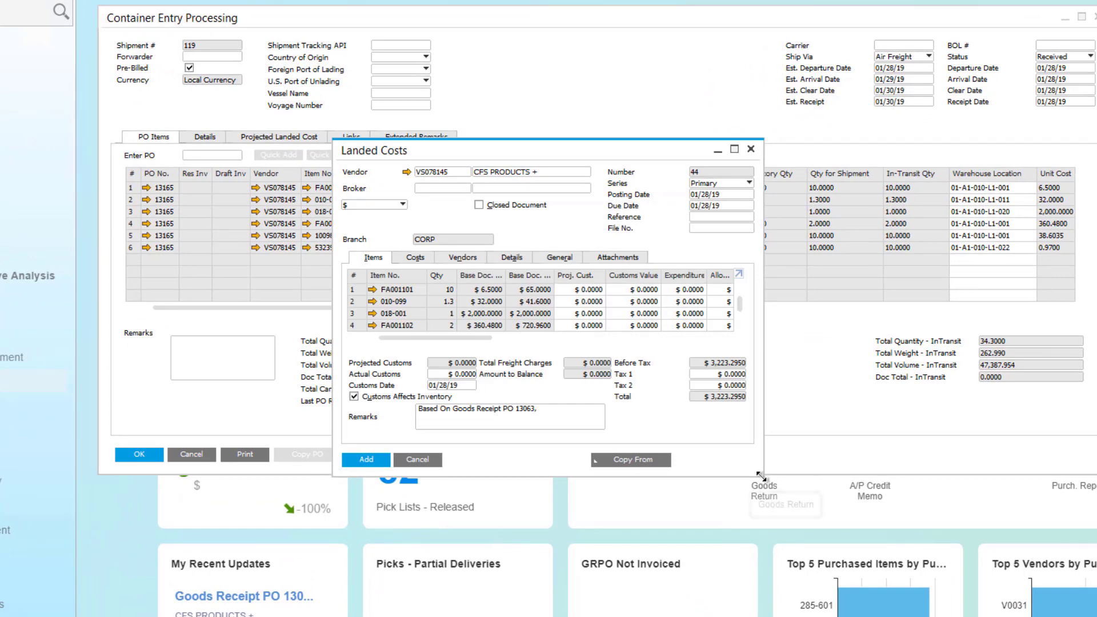
{"action": "left_click_drag", "start_coordinate": [764, 477], "coordinate": [848, 485]}
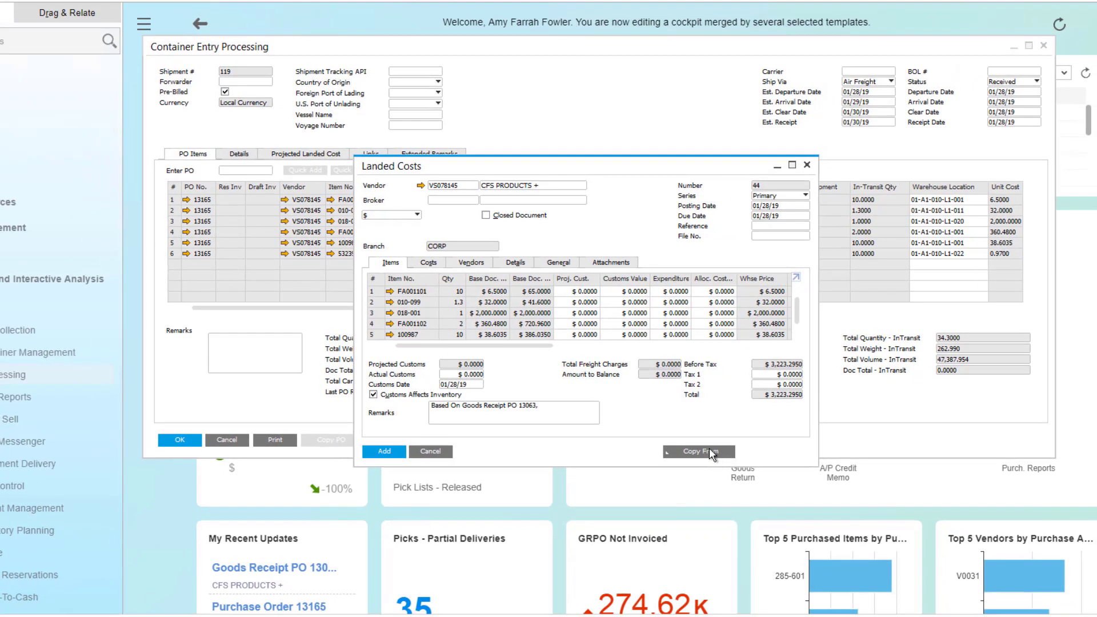
{"action": "key", "text": "Escape"}
{"action": "left_click", "coordinate": [494, 341]}
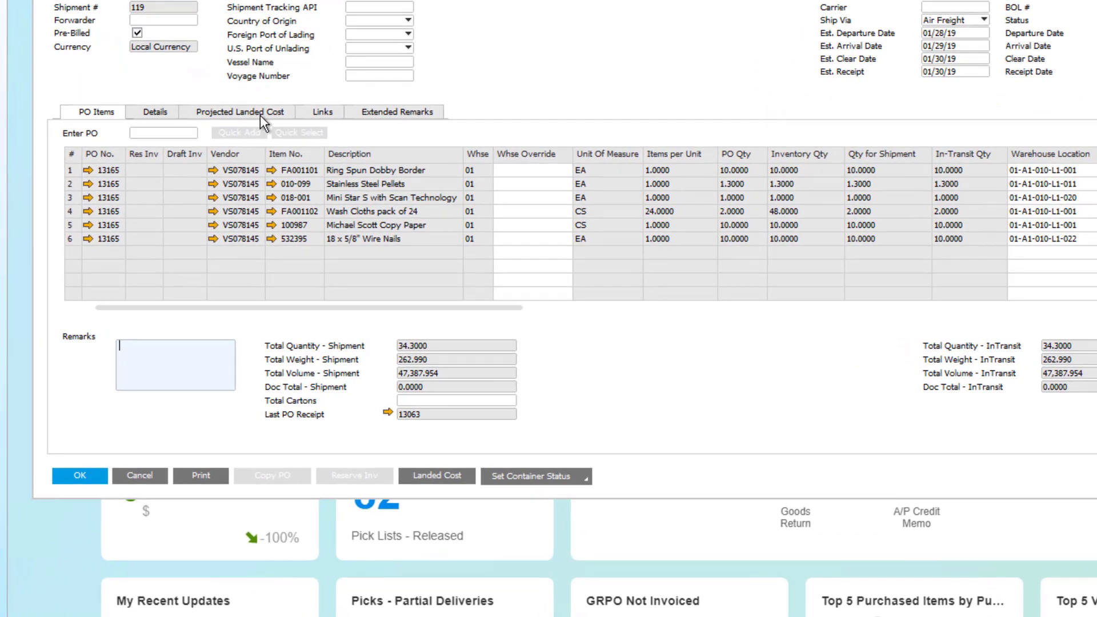
Apply the pre-defined Shipping & Insurance costs to the shipment's projected landed costs and set the insurance amount to 100.00.
{"action": "left_click", "coordinate": [259, 114]}
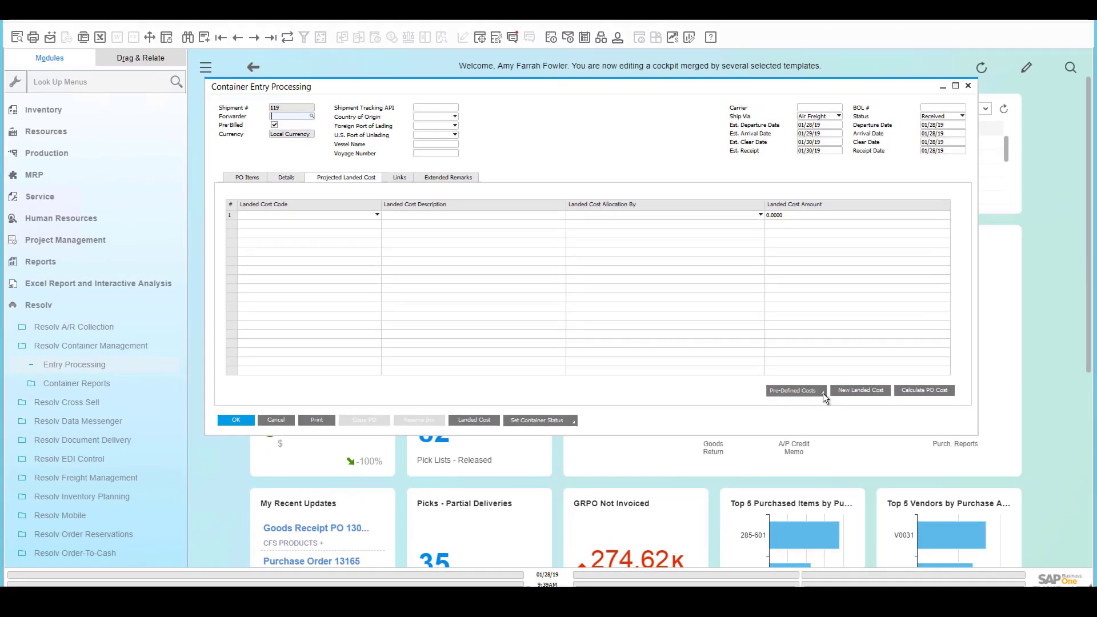
{"action": "left_click", "coordinate": [900, 416]}
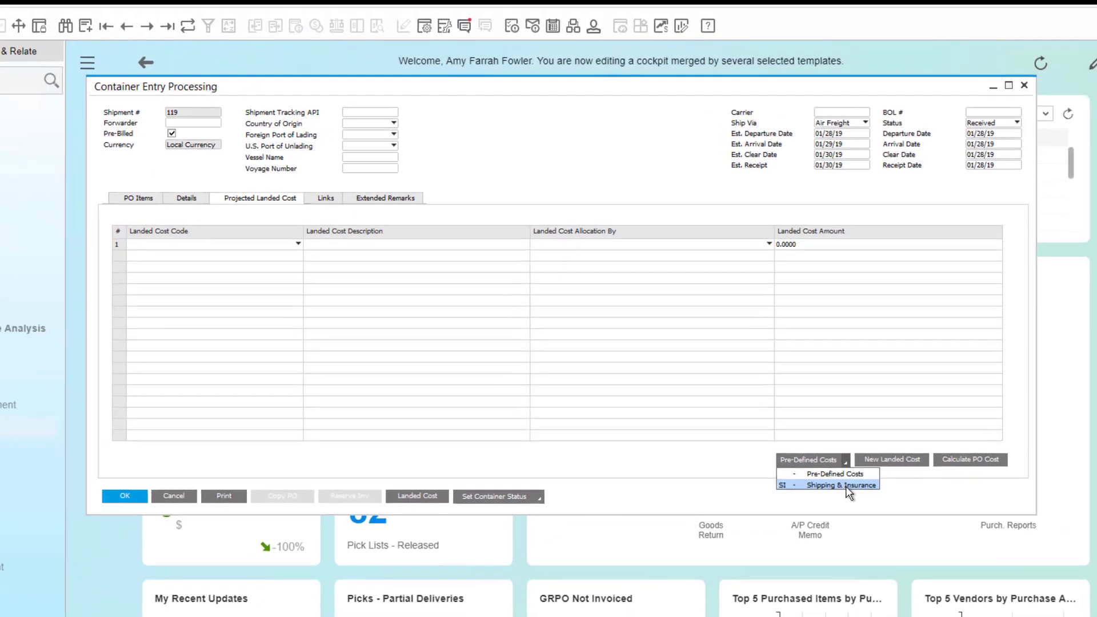
{"action": "left_click", "coordinate": [847, 487]}
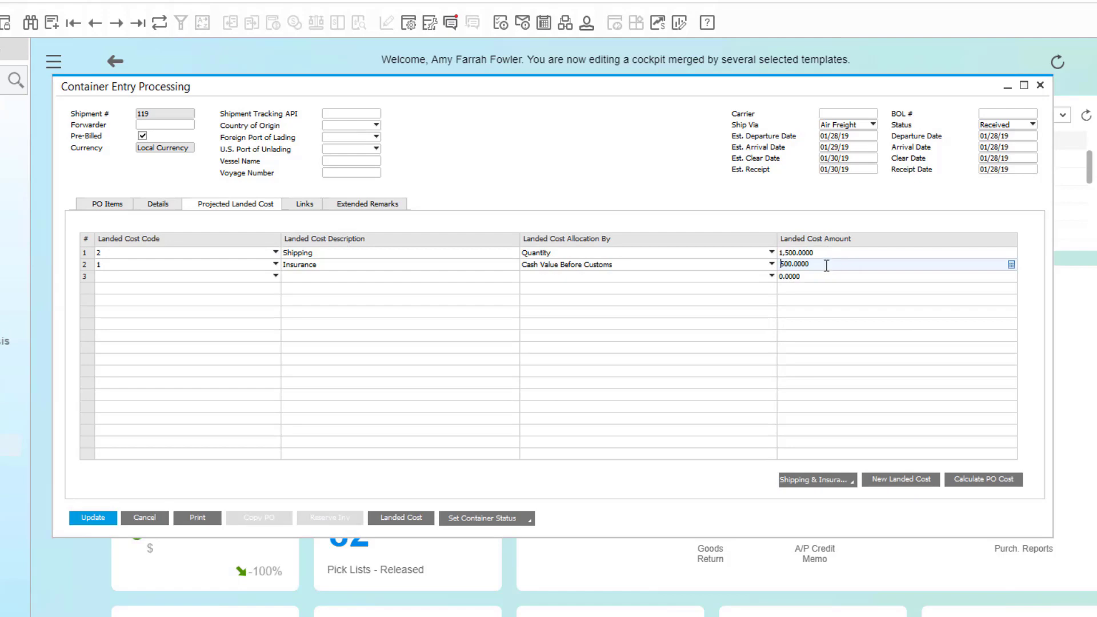
{"action": "key", "text": "ctrl+a"}
{"action": "type", "text": "100.00"}
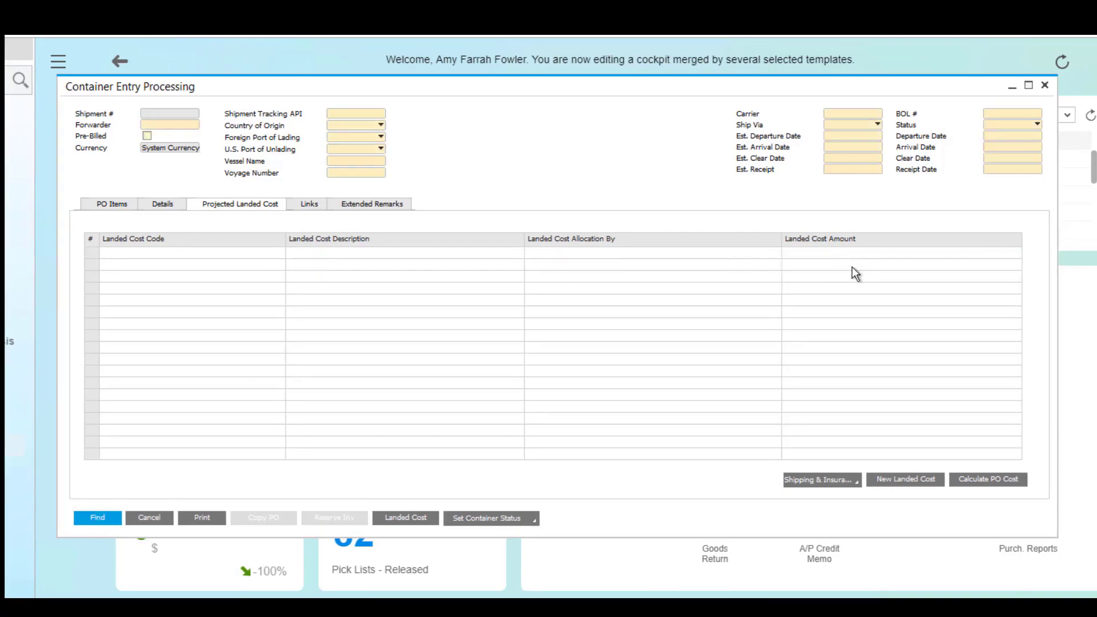
Return to the shipment's PO items, set the container status to Complete, and confirm completing the shipment.
{"action": "left_click", "coordinate": [111, 206]}
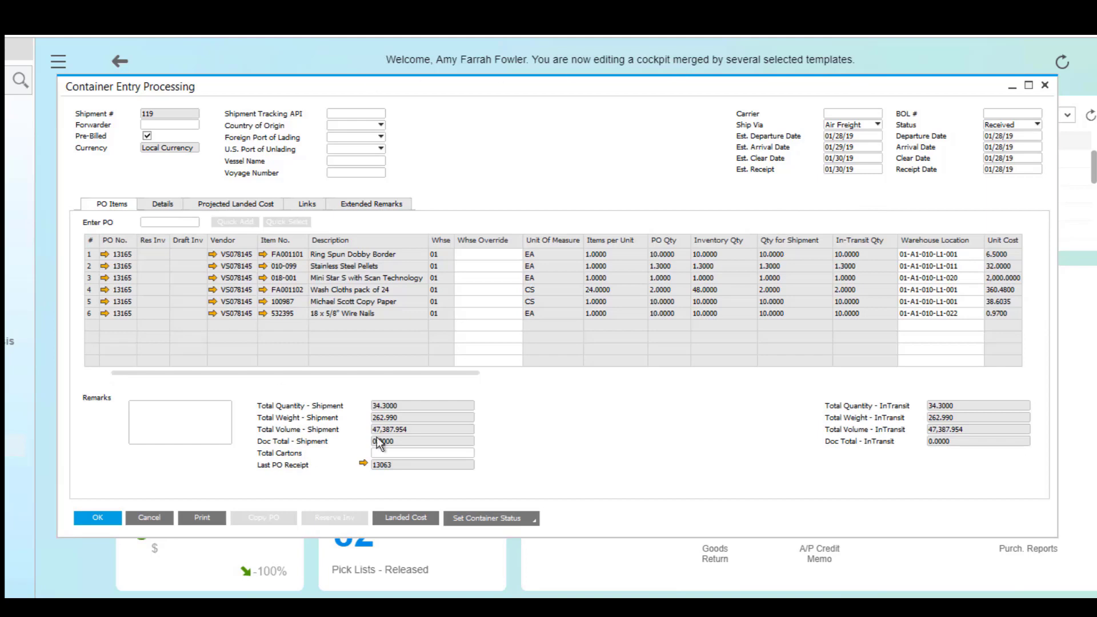
{"action": "left_click", "coordinate": [535, 520]}
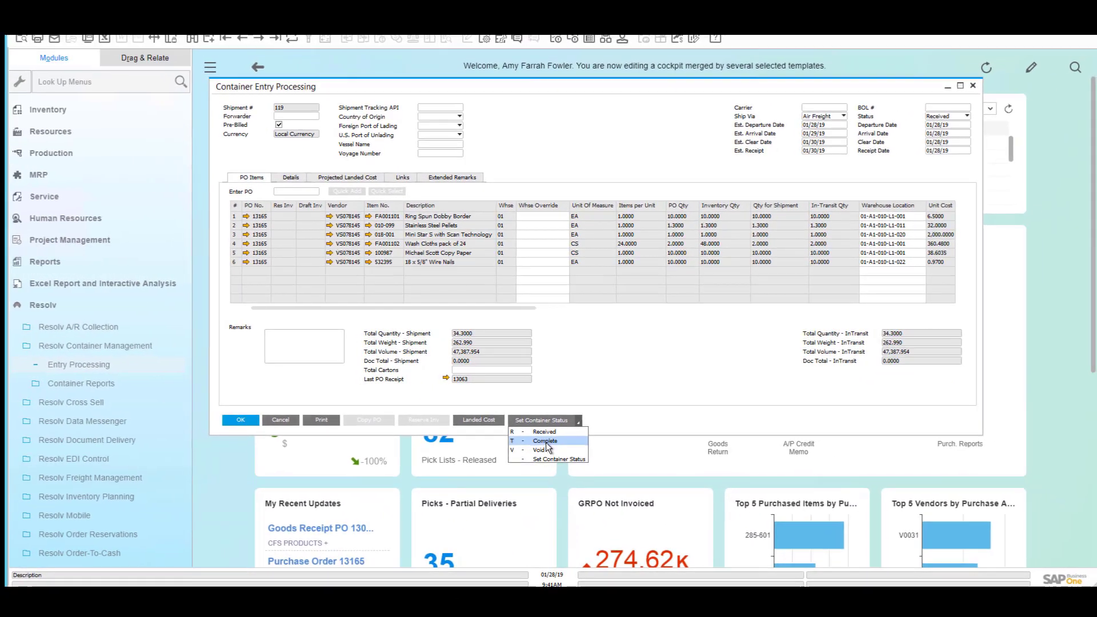
{"action": "left_click", "coordinate": [546, 441]}
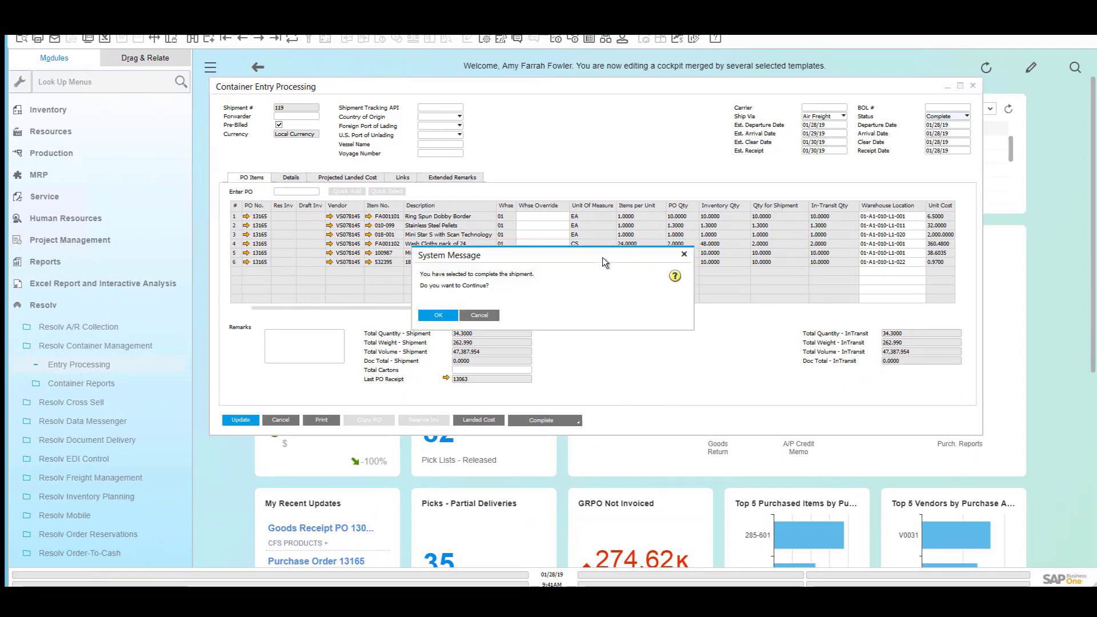
{"action": "left_click", "coordinate": [438, 316]}
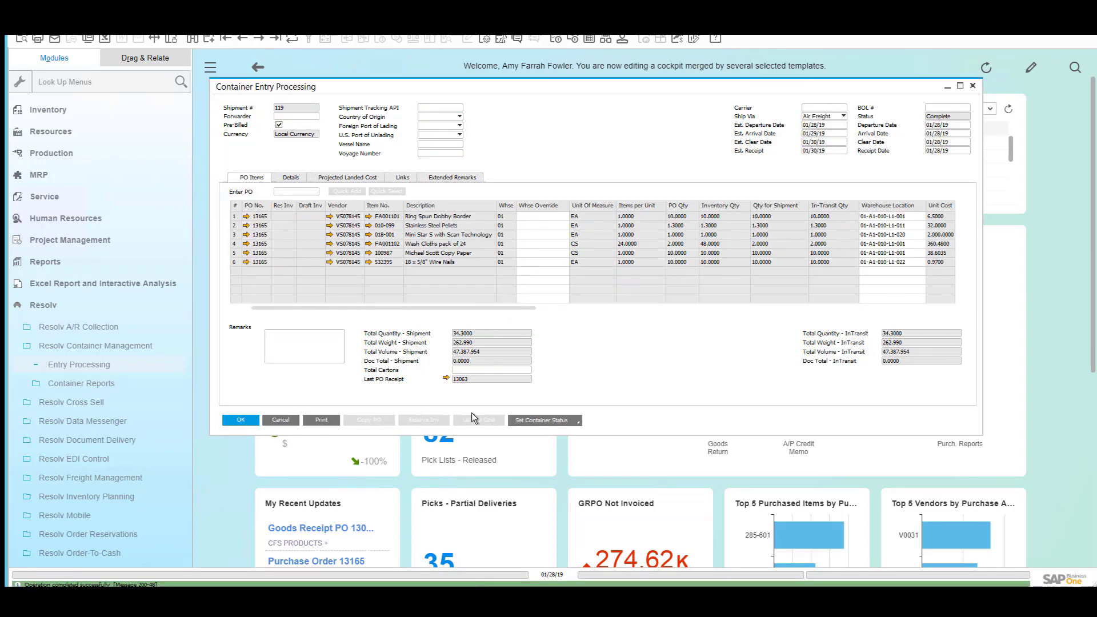
Display the packing details of shipment 120.
{"action": "left_click", "coordinate": [118, 347]}
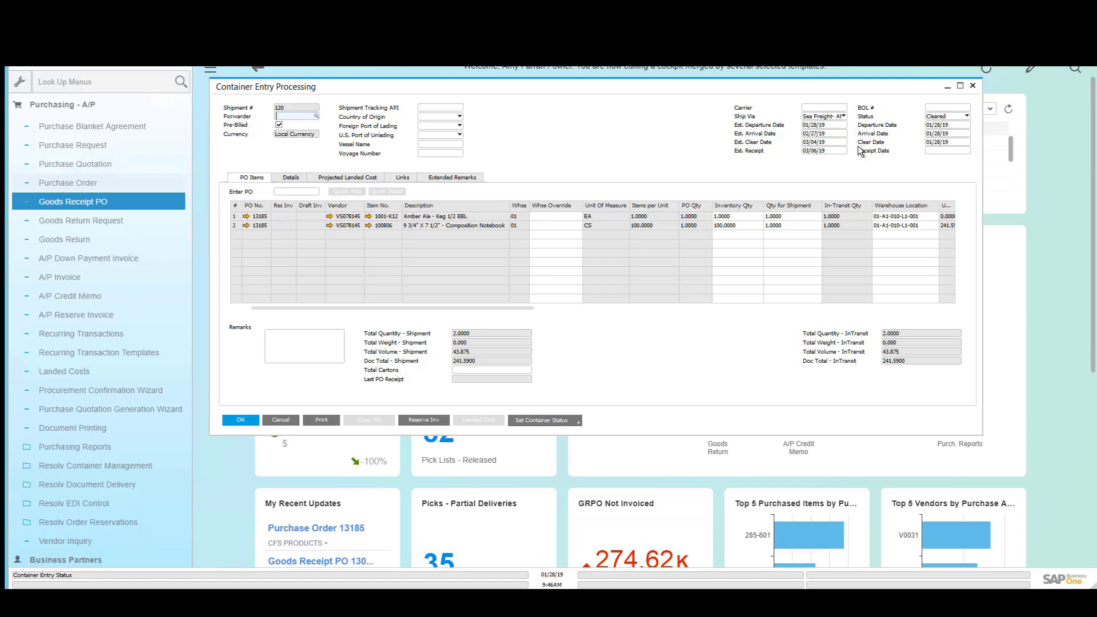
{"action": "left_click", "coordinate": [293, 177]}
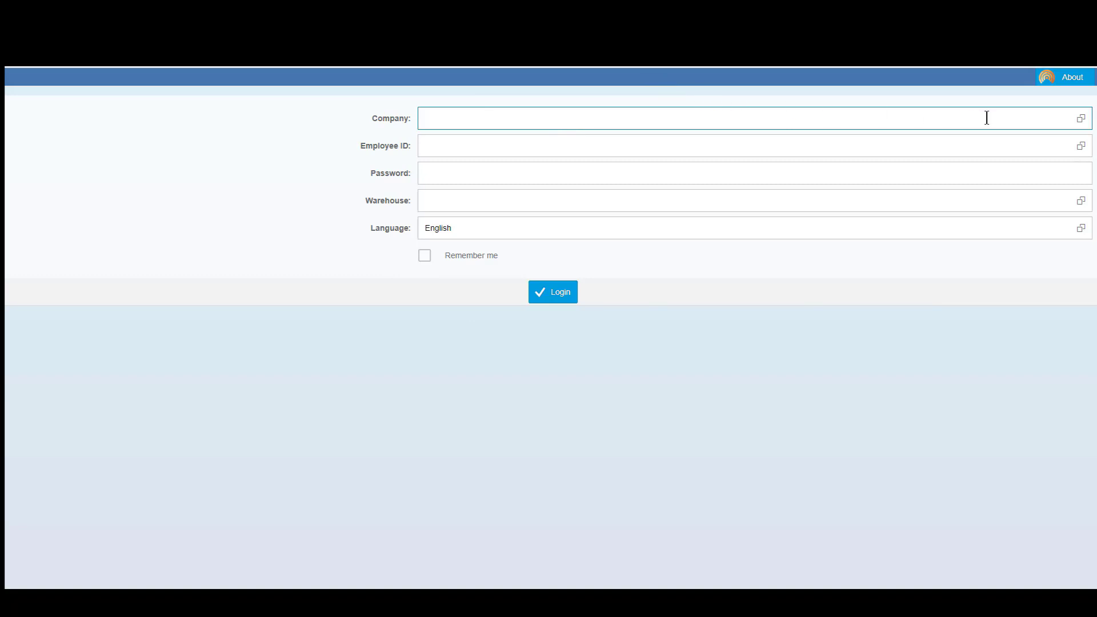
Log in to the Resolv Mobile web application with company AIS and the employee ID.
{"action": "left_click", "coordinate": [1079, 124]}
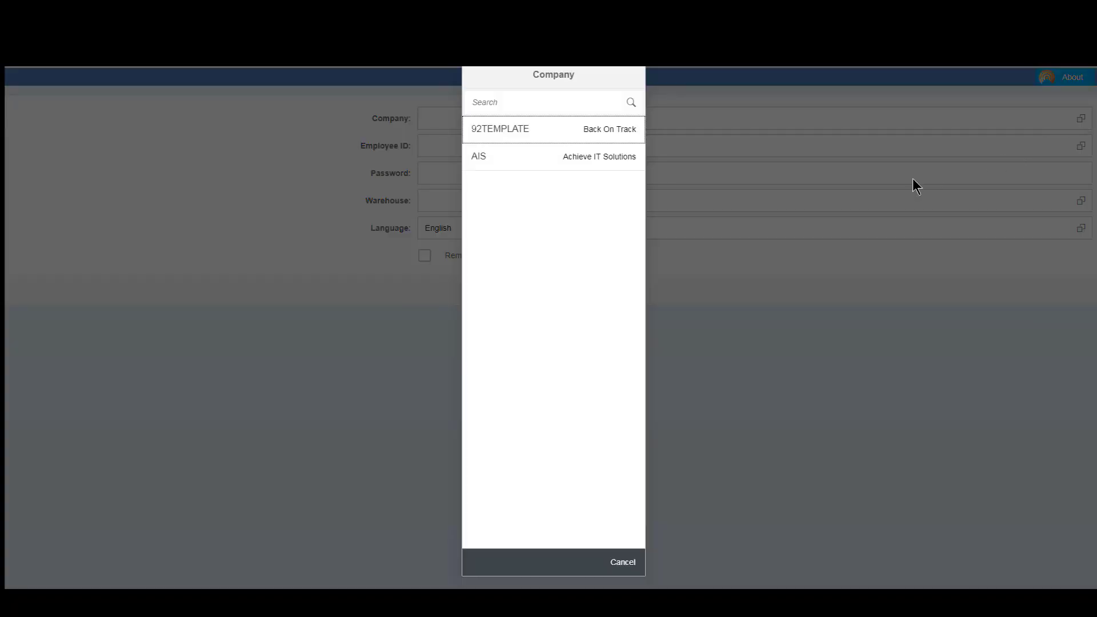
{"action": "left_click", "coordinate": [520, 157]}
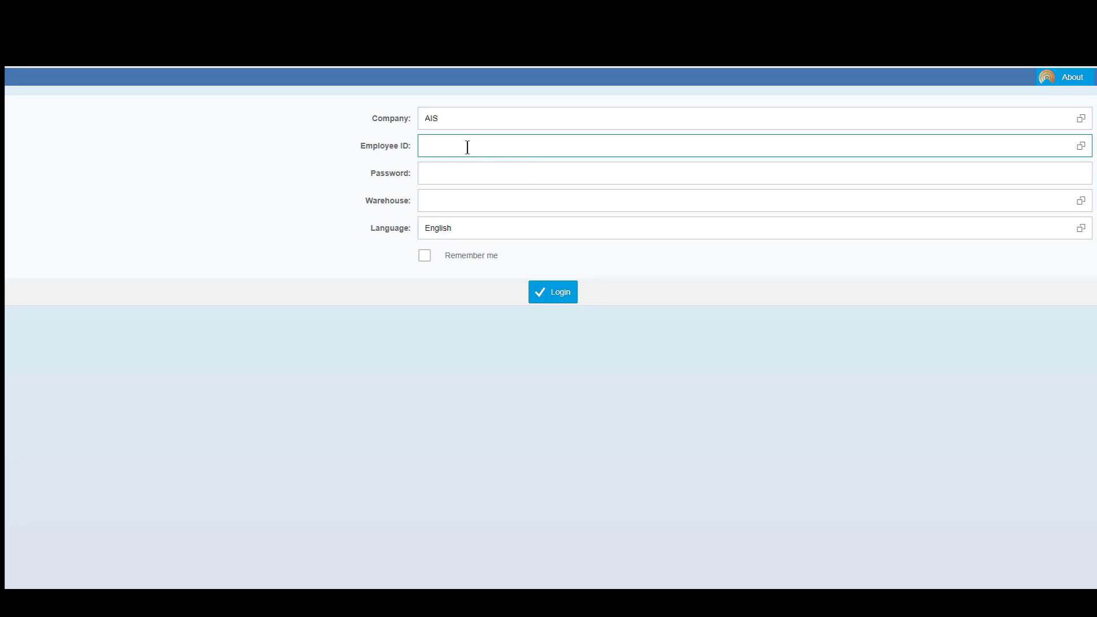
{"action": "type", "text": "19"}
{"action": "key", "text": "Tab"}
{"action": "key", "text": "Return"}
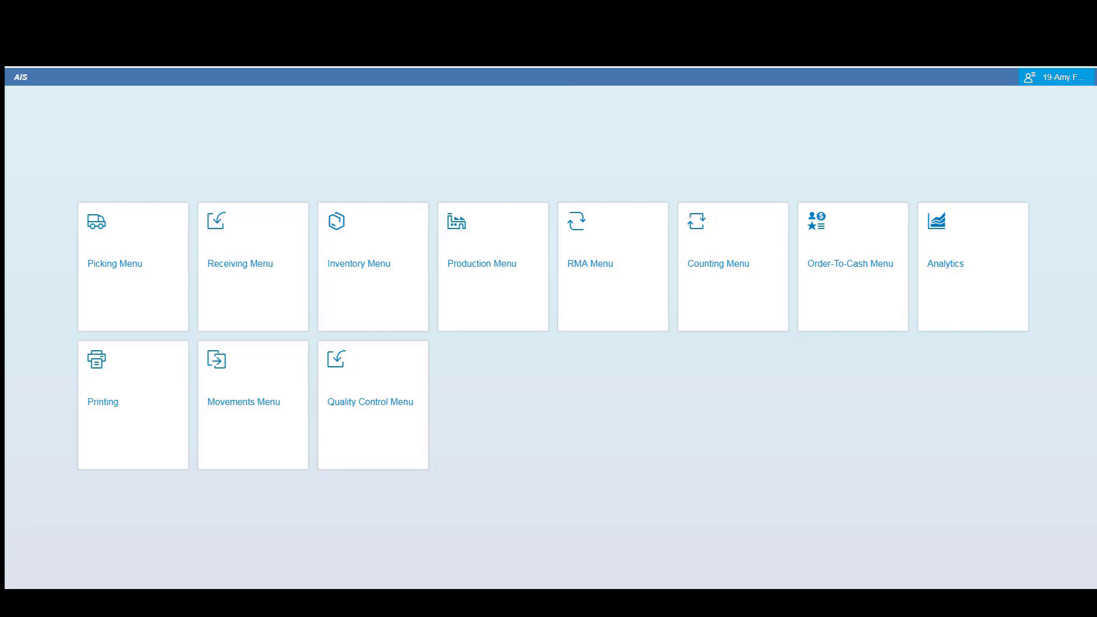
Start Container Receiving from the receiving options and select container document 120 for warehouse 01.
{"action": "left_click", "coordinate": [249, 270]}
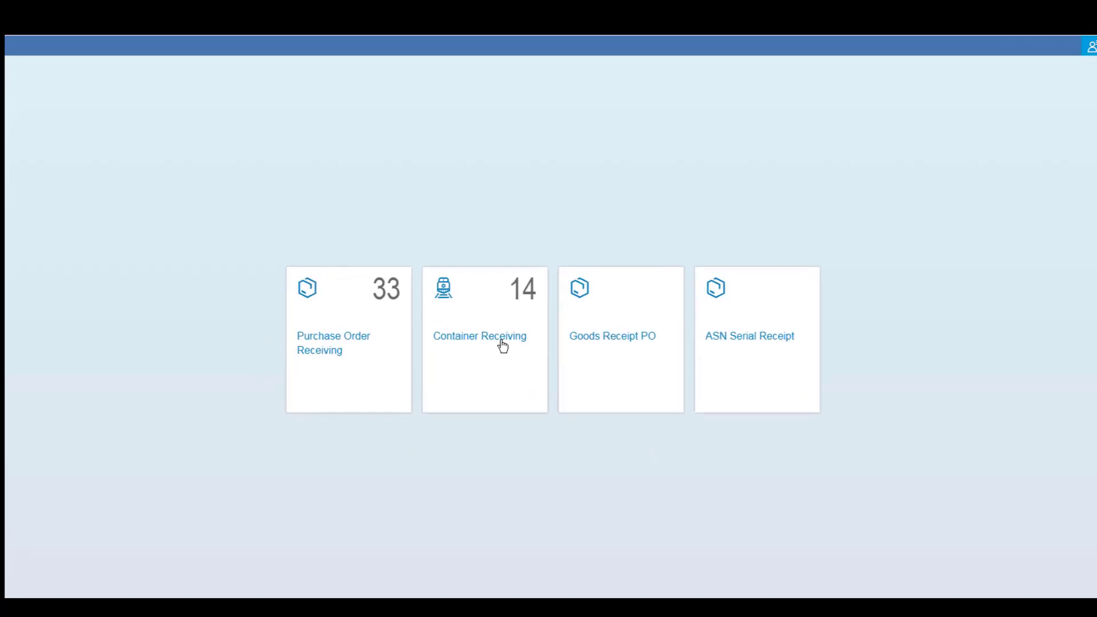
{"action": "left_click", "coordinate": [537, 306]}
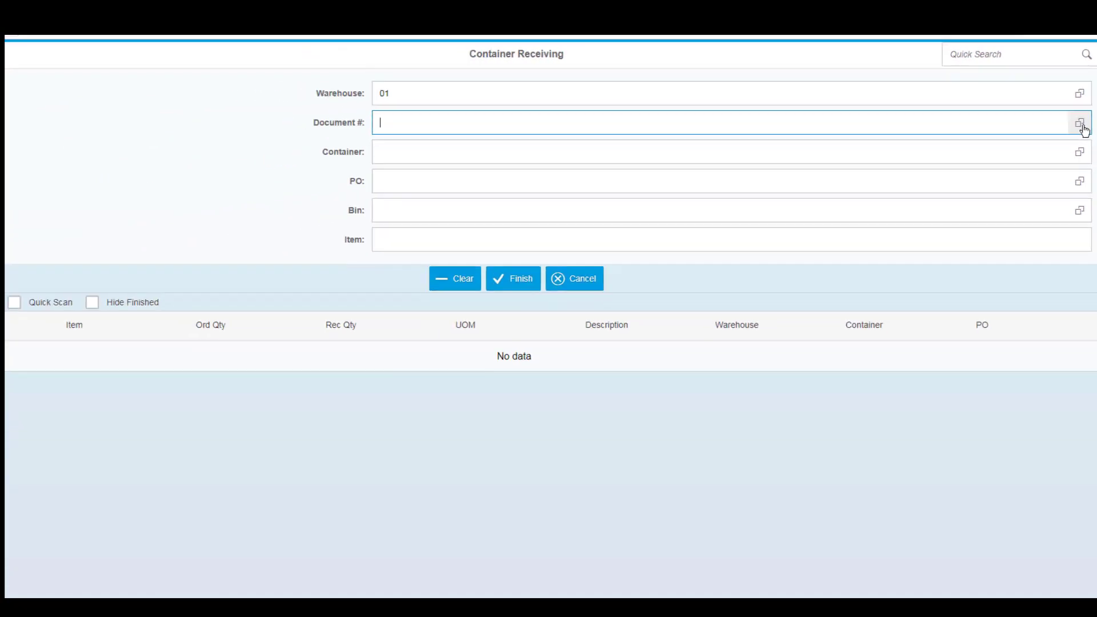
{"action": "left_click", "coordinate": [1082, 126]}
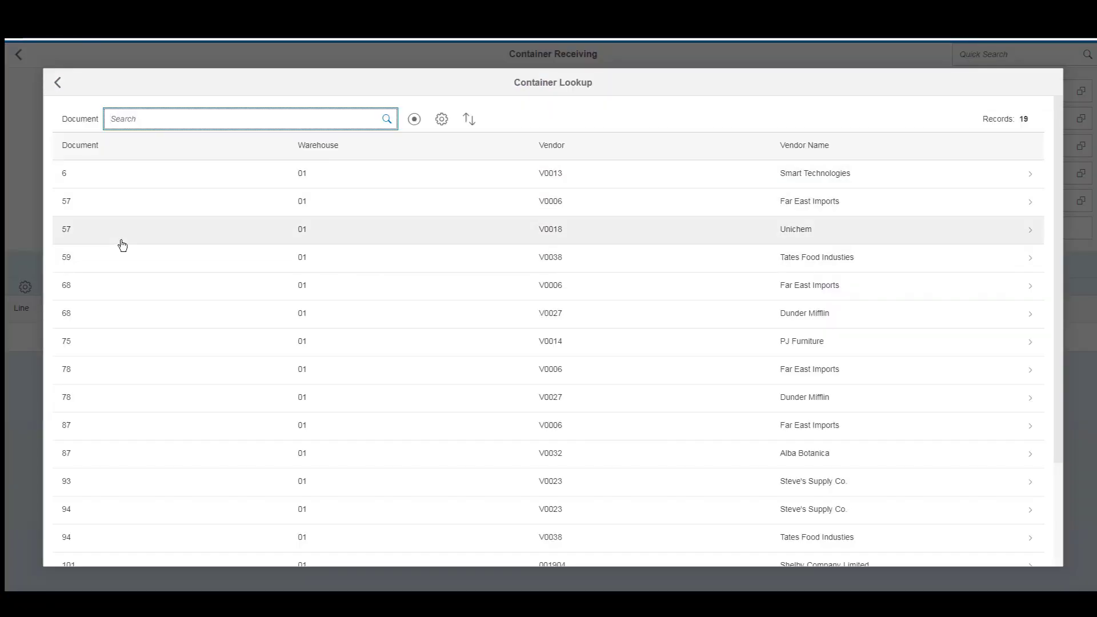
{"action": "scroll", "coordinate": [123, 245], "scroll_direction": "down", "scroll_amount": 2}
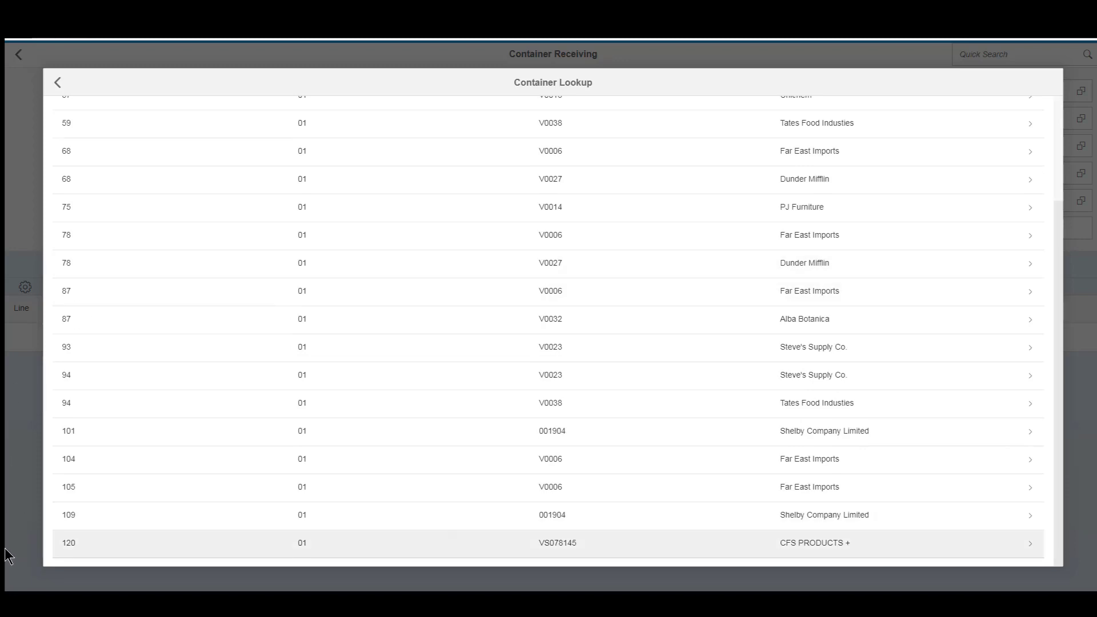
{"action": "left_click", "coordinate": [74, 551]}
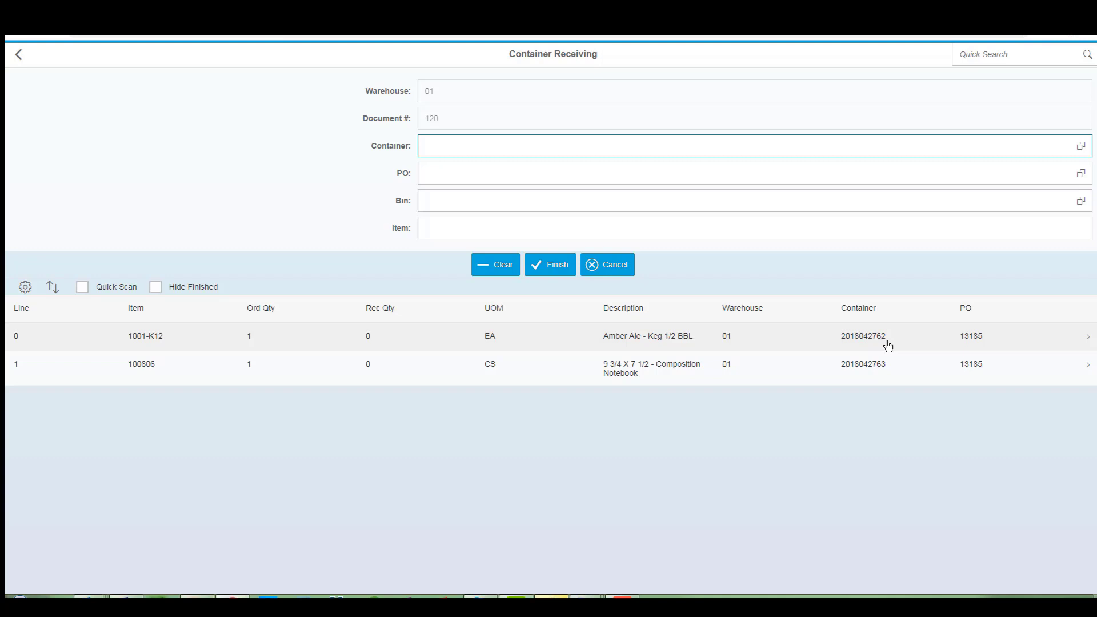
Receive a quantity of 1 EA for item 1001-K12 in its preset bin.
{"action": "left_click", "coordinate": [868, 342]}
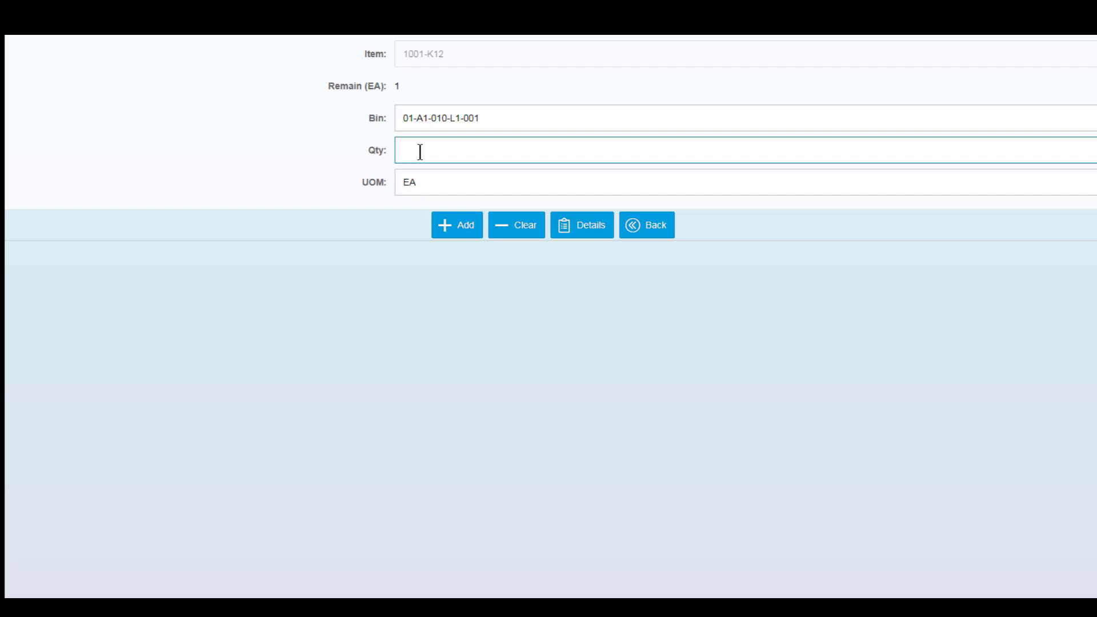
{"action": "type", "text": "1"}
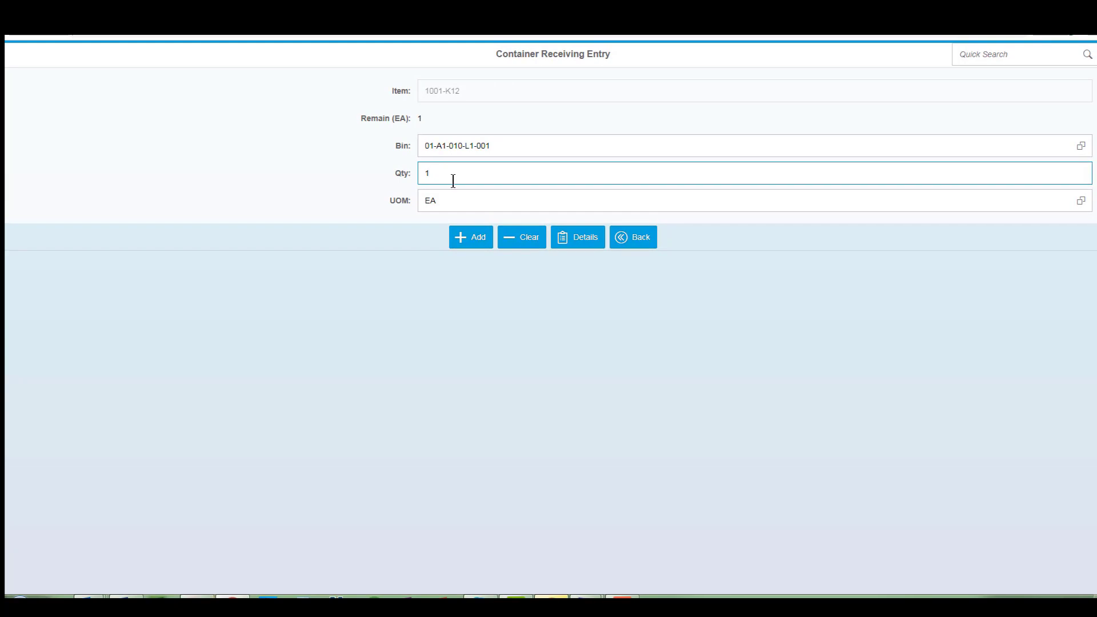
{"action": "left_click", "coordinate": [467, 245]}
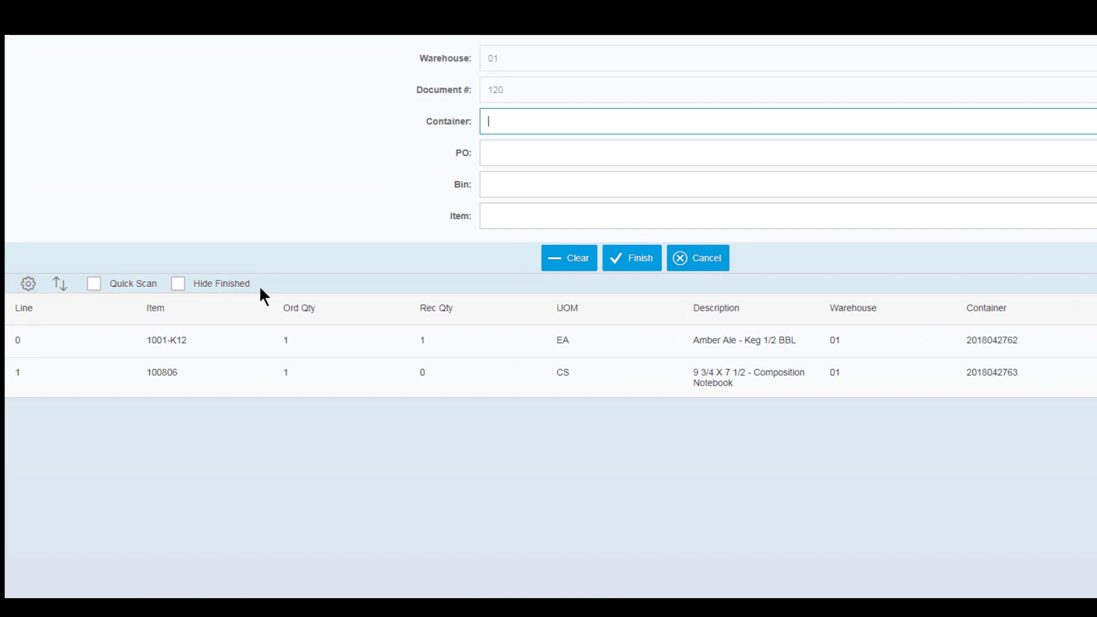
Hide the finished lines and receive a quantity of 1 CS for item 100806.
{"action": "left_click", "coordinate": [178, 284]}
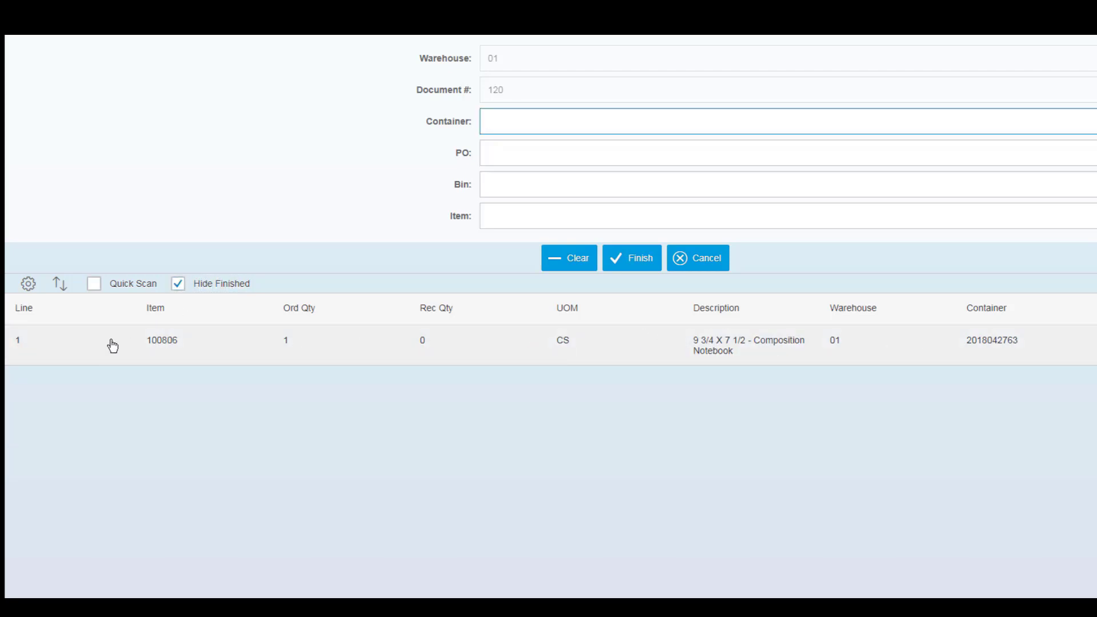
{"action": "left_click", "coordinate": [172, 344]}
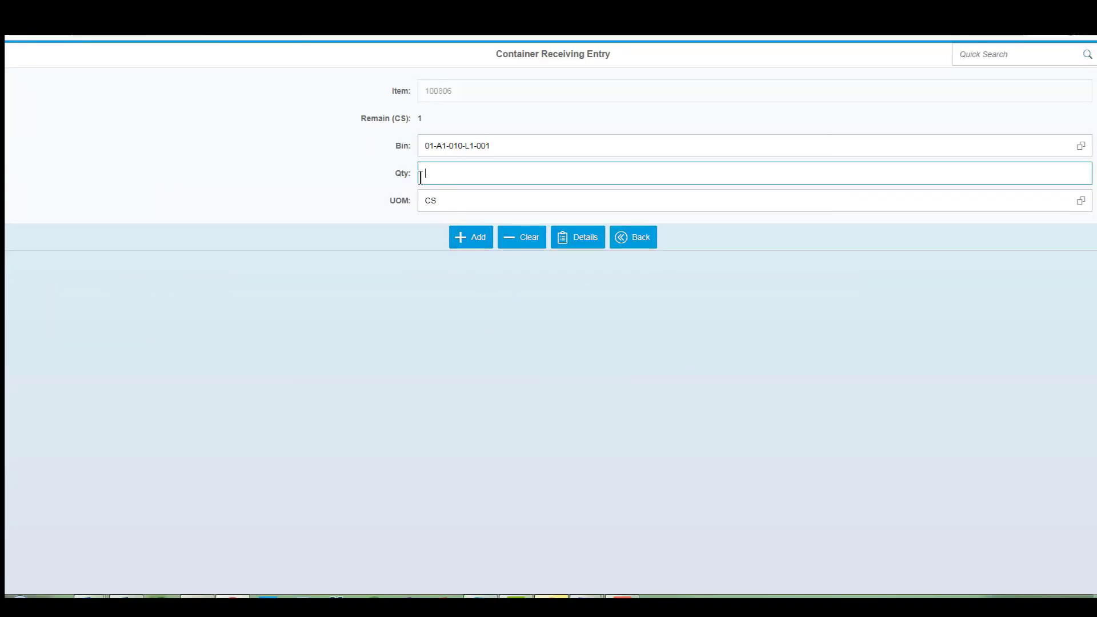
{"action": "type", "text": "1"}
{"action": "left_click", "coordinate": [460, 244]}
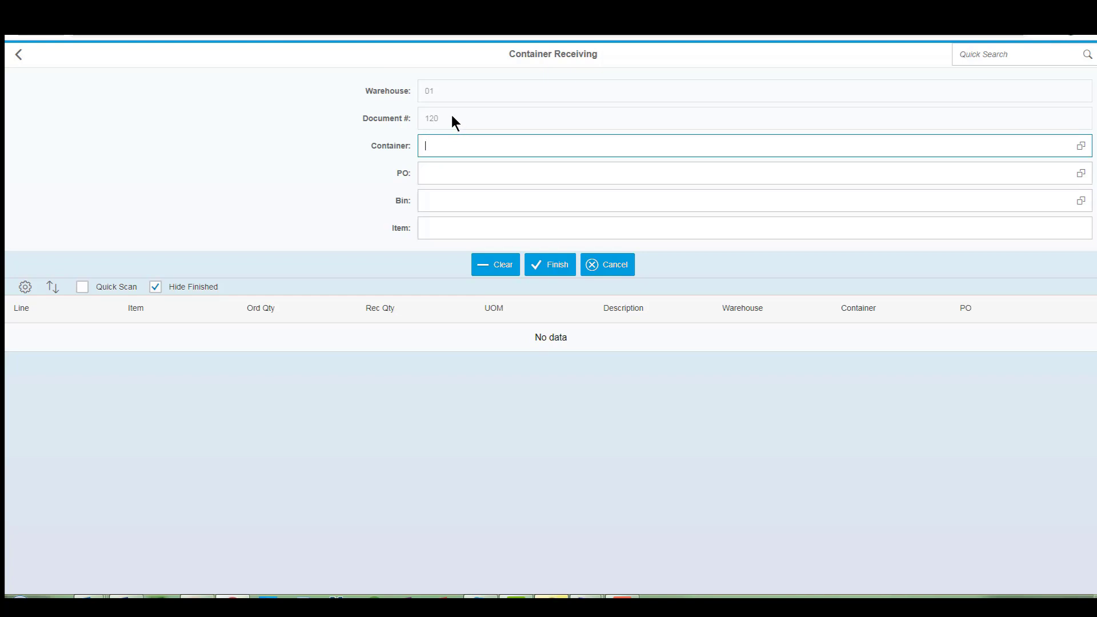
Finish and post the container receiving records for document 120, and switch back to its shipment in SAP Business One.
{"action": "left_click", "coordinate": [566, 275]}
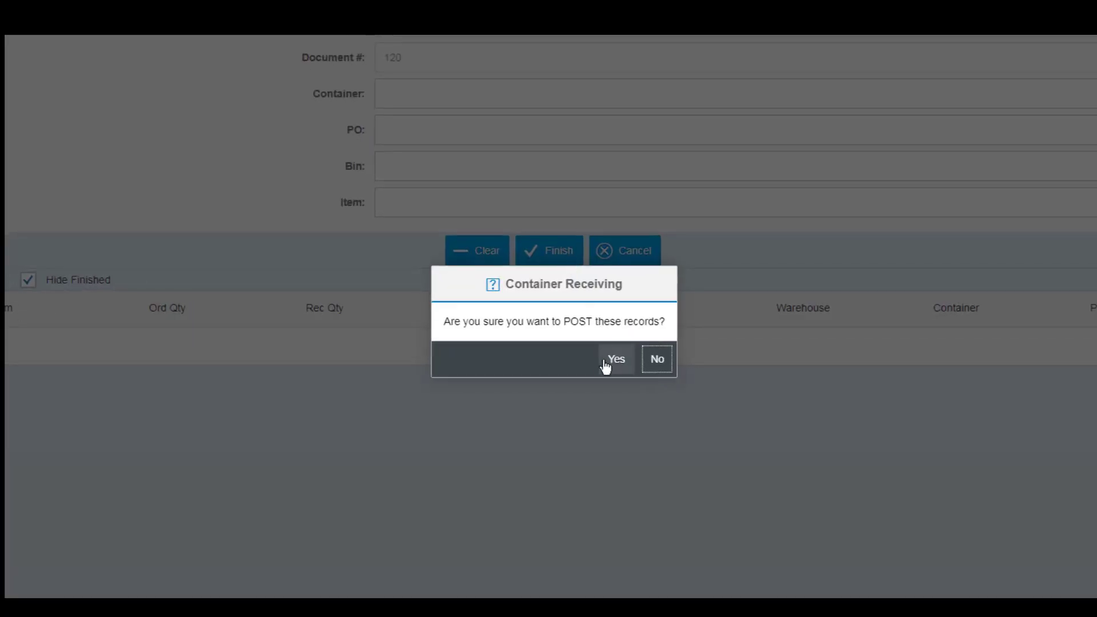
{"action": "left_click", "coordinate": [597, 355]}
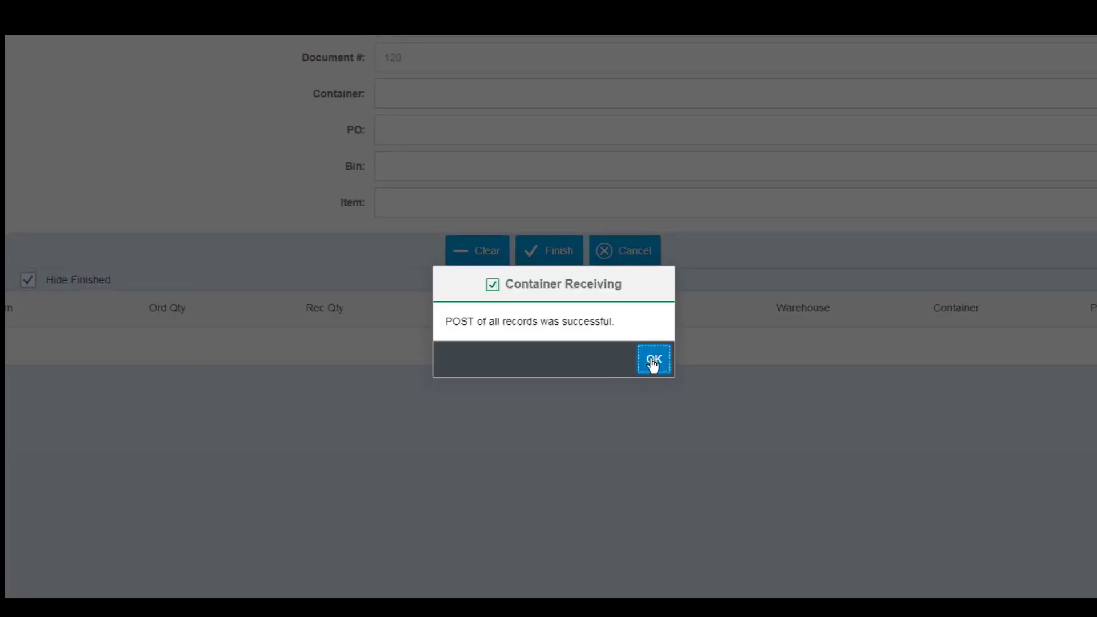
{"action": "left_click", "coordinate": [653, 361]}
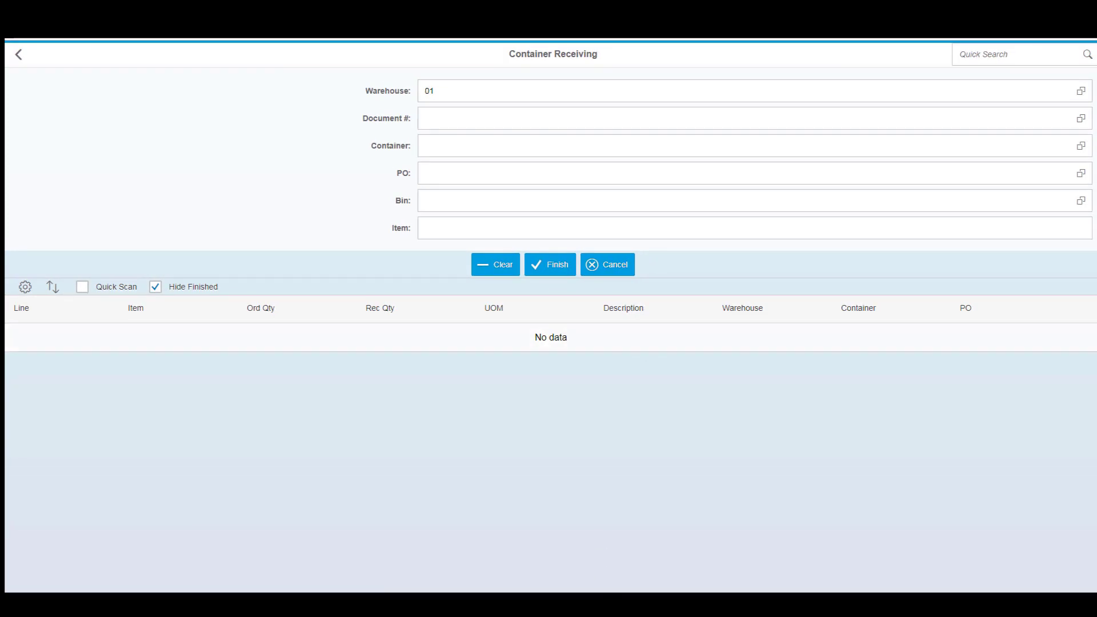
{"action": "left_click", "coordinate": [640, 560]}
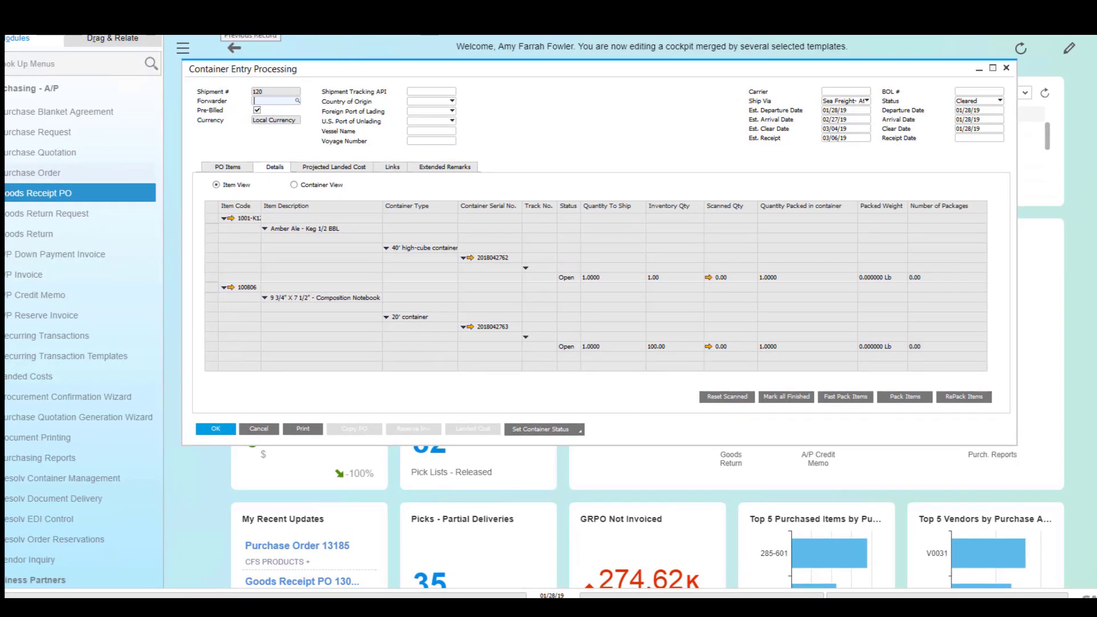
Set the container status of shipment 120 to Received, creating its Goods Receipt PO, and save and reload the shipment.
{"action": "left_click", "coordinate": [222, 21]}
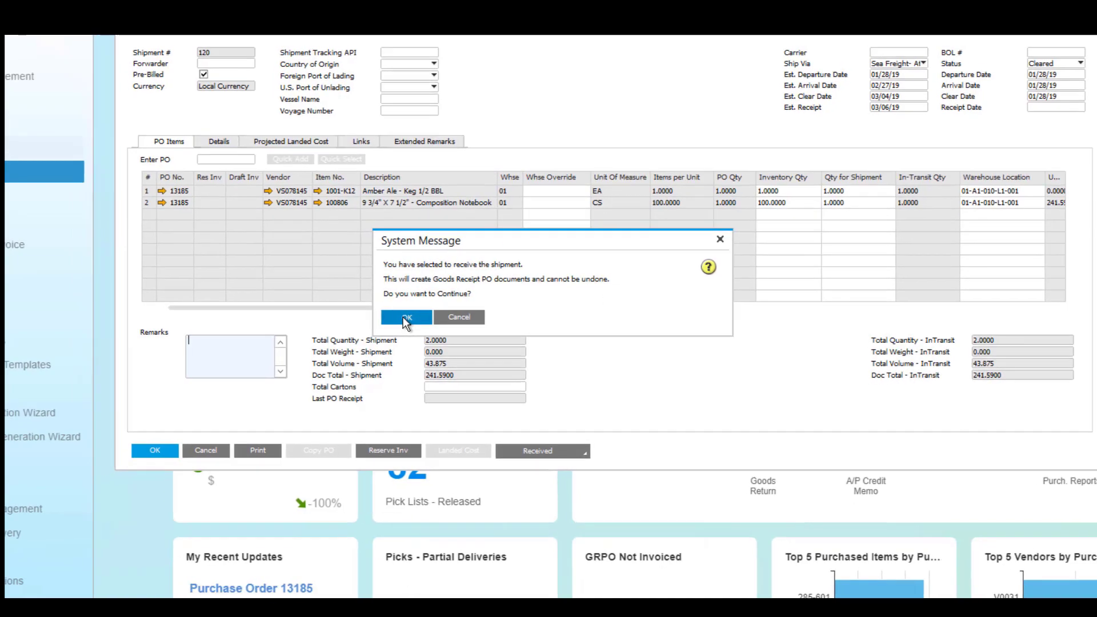
{"action": "left_click", "coordinate": [400, 317]}
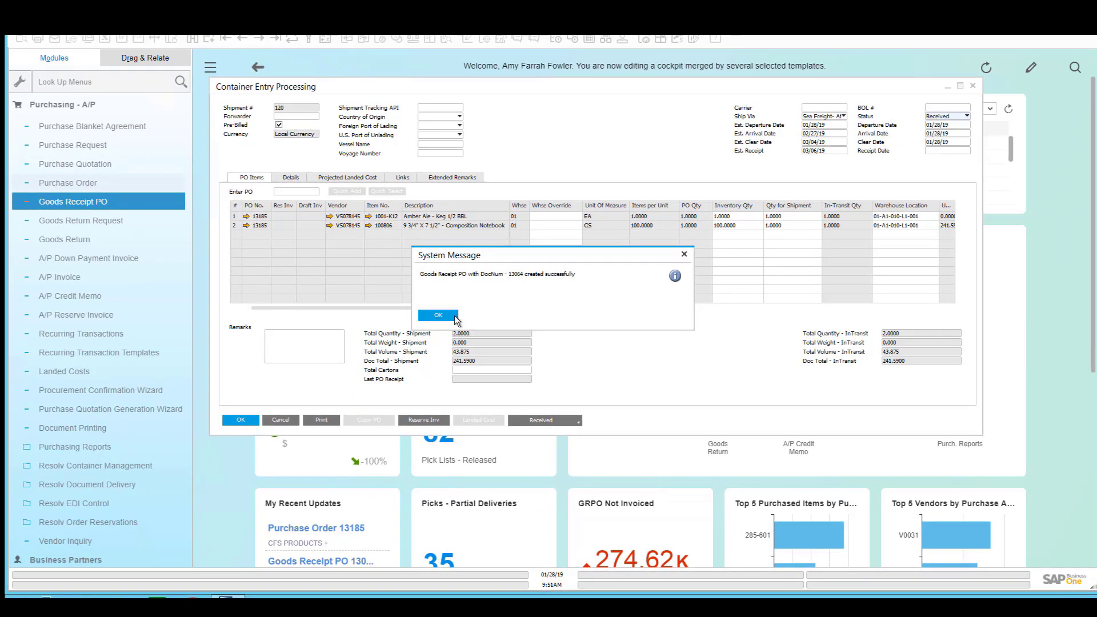
{"action": "left_click", "coordinate": [439, 315]}
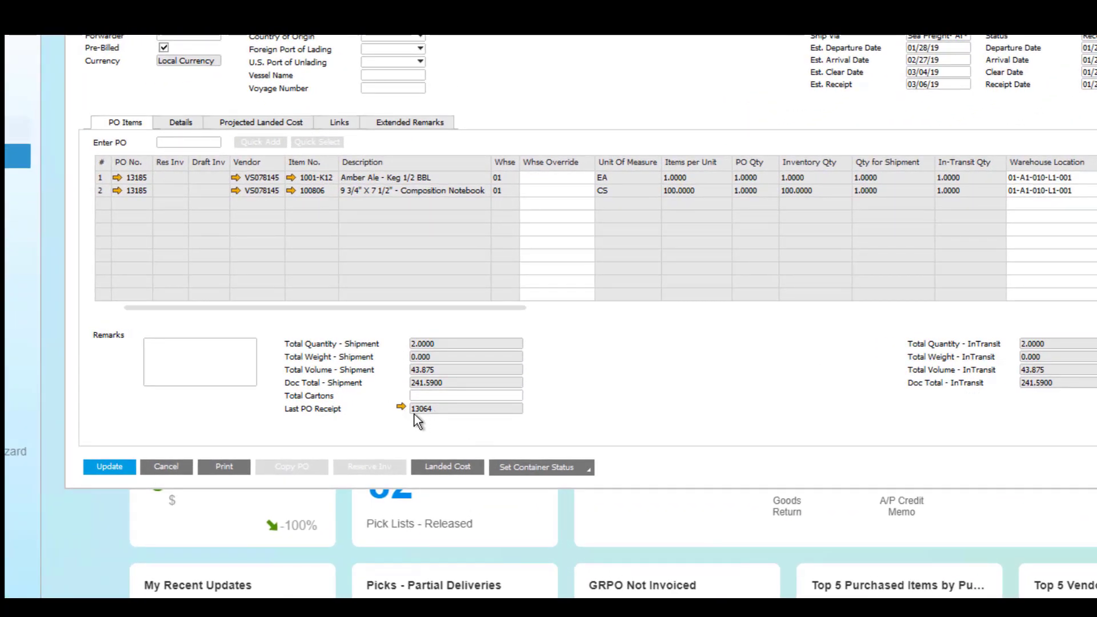
{"action": "left_click", "coordinate": [107, 468]}
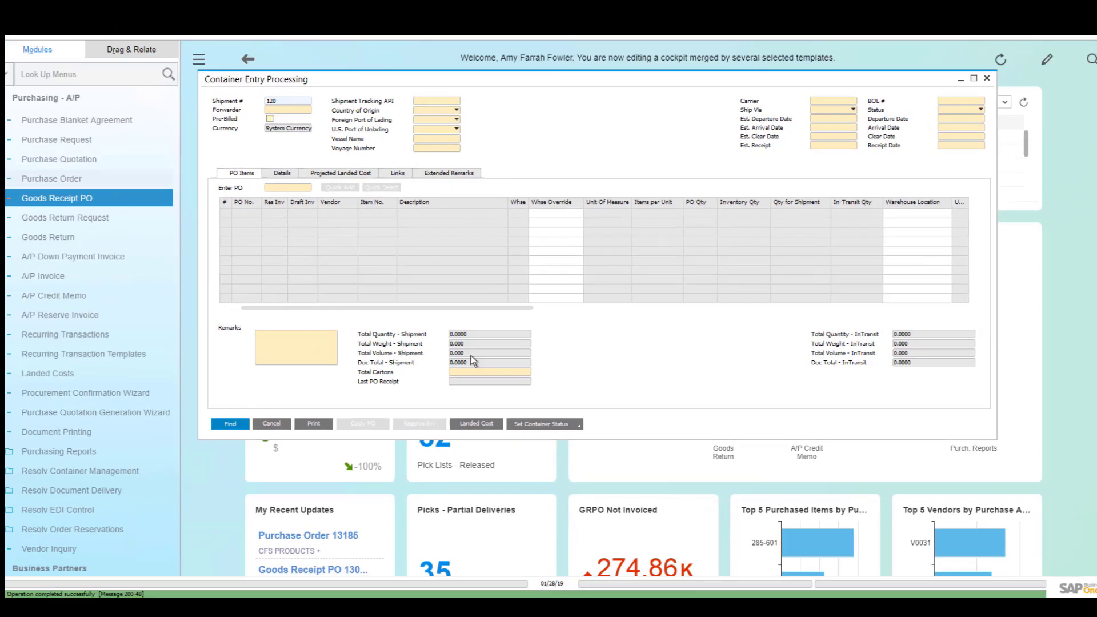
{"action": "key", "text": "Return"}
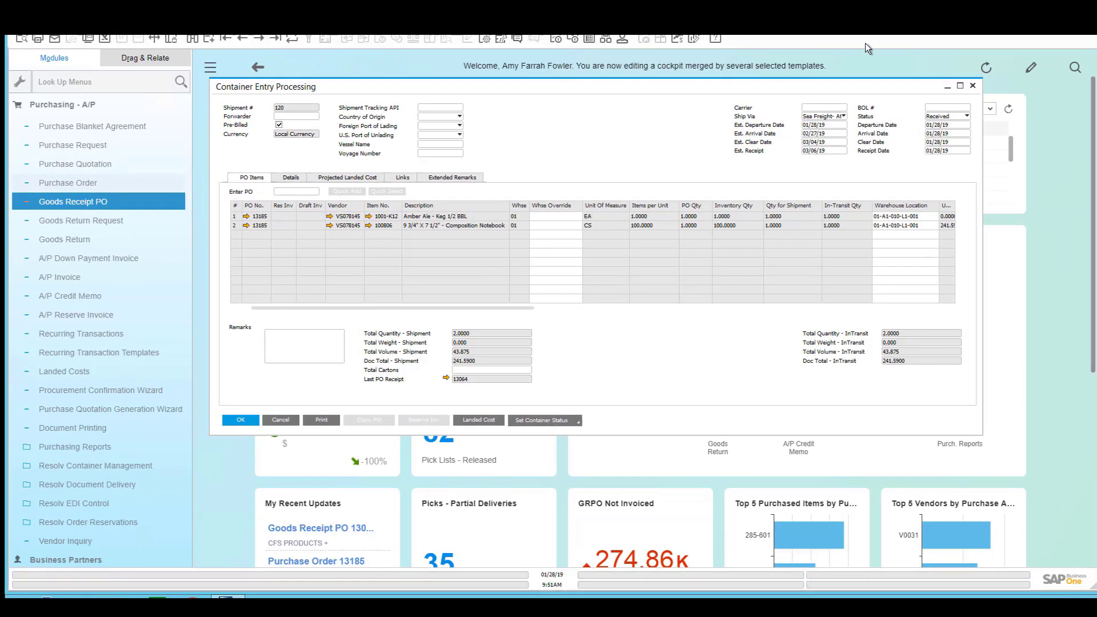
Check the status options available for the received shipment and close Container Entry Processing.
{"action": "left_click", "coordinate": [575, 422]}
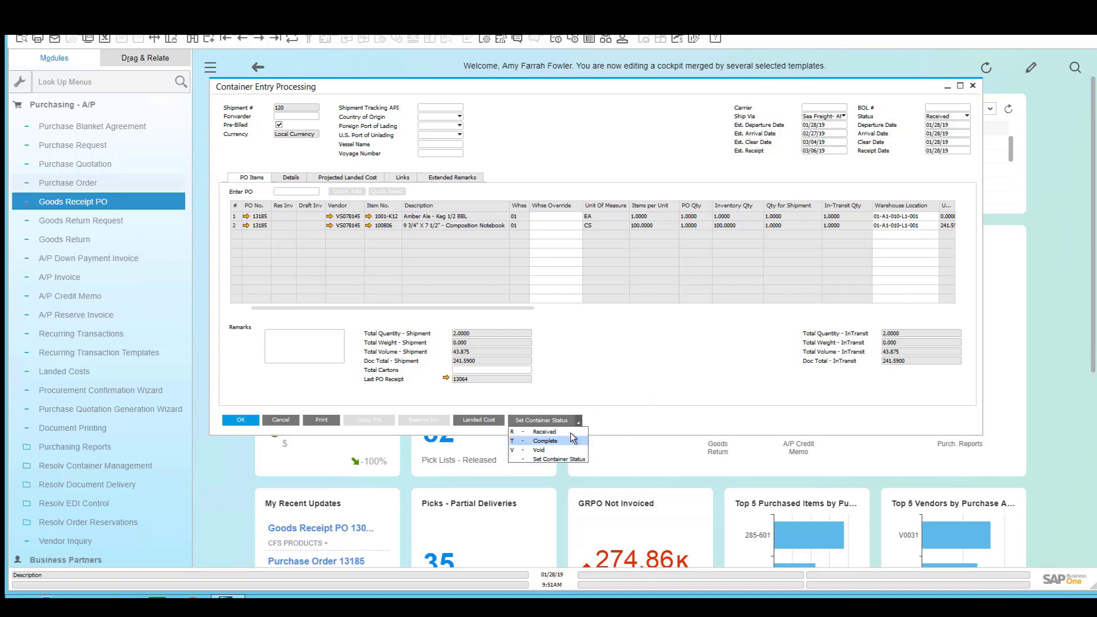
{"action": "left_click", "coordinate": [615, 369]}
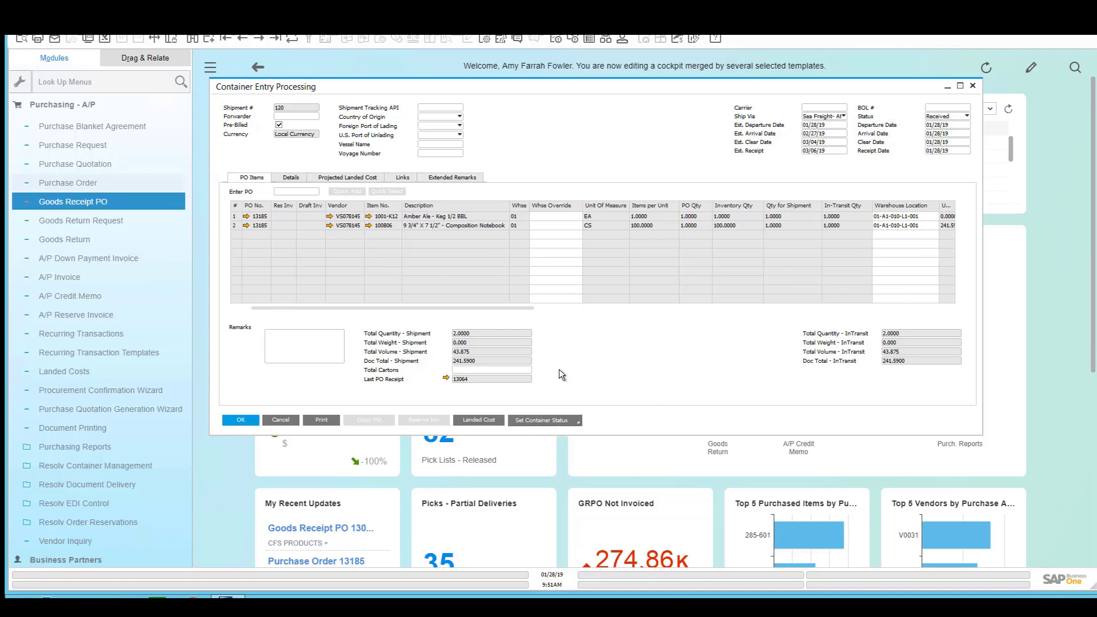
{"action": "left_click", "coordinate": [240, 421]}
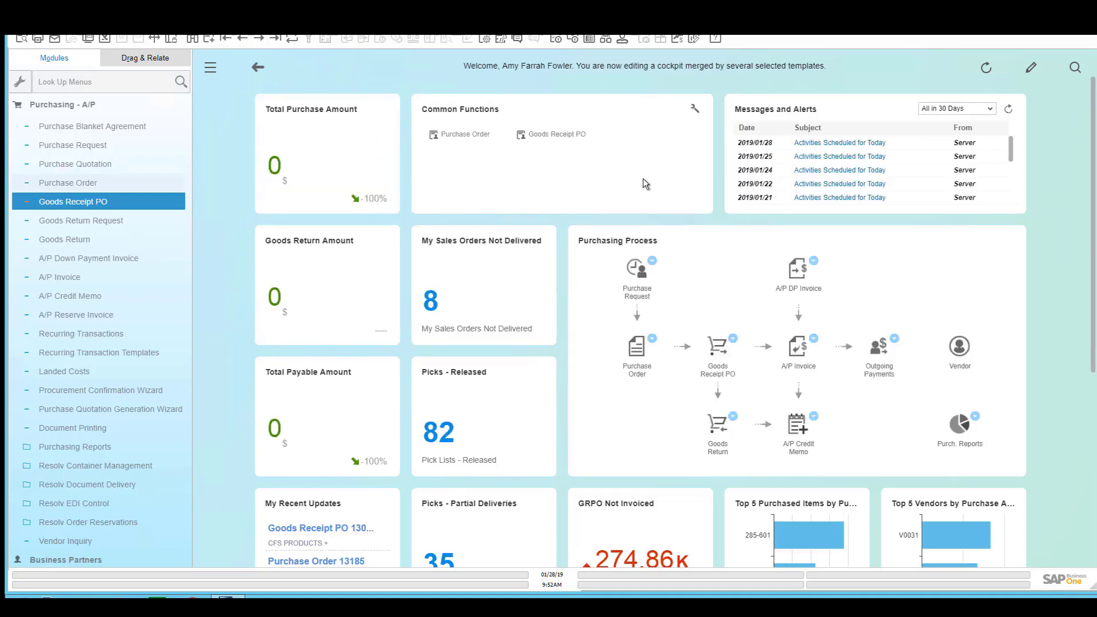
{"action": "left_click", "coordinate": [636, 263]}
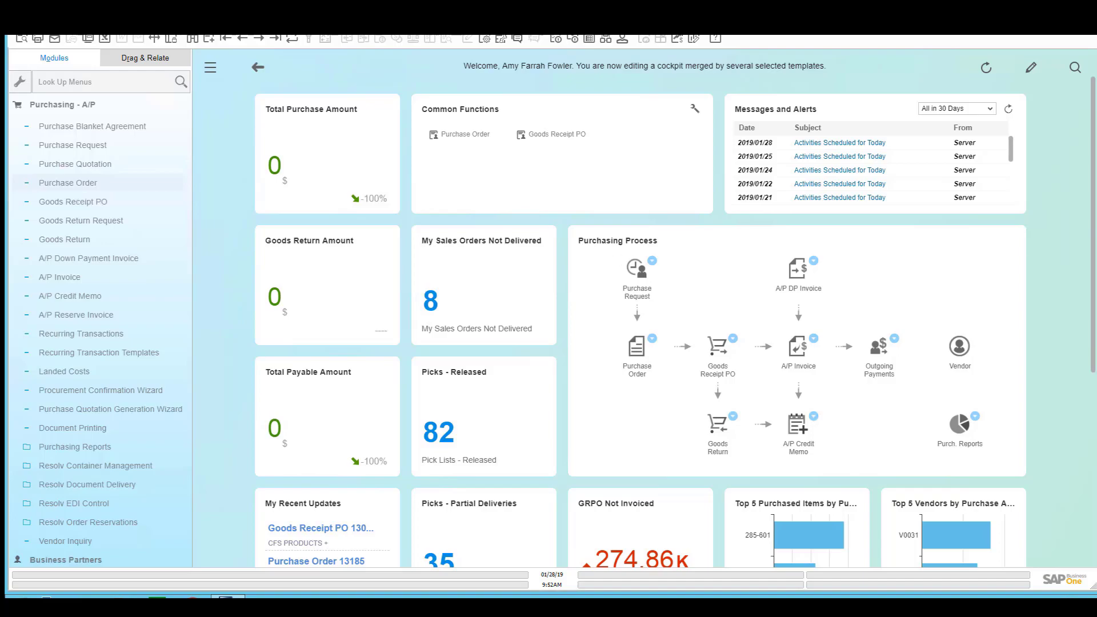